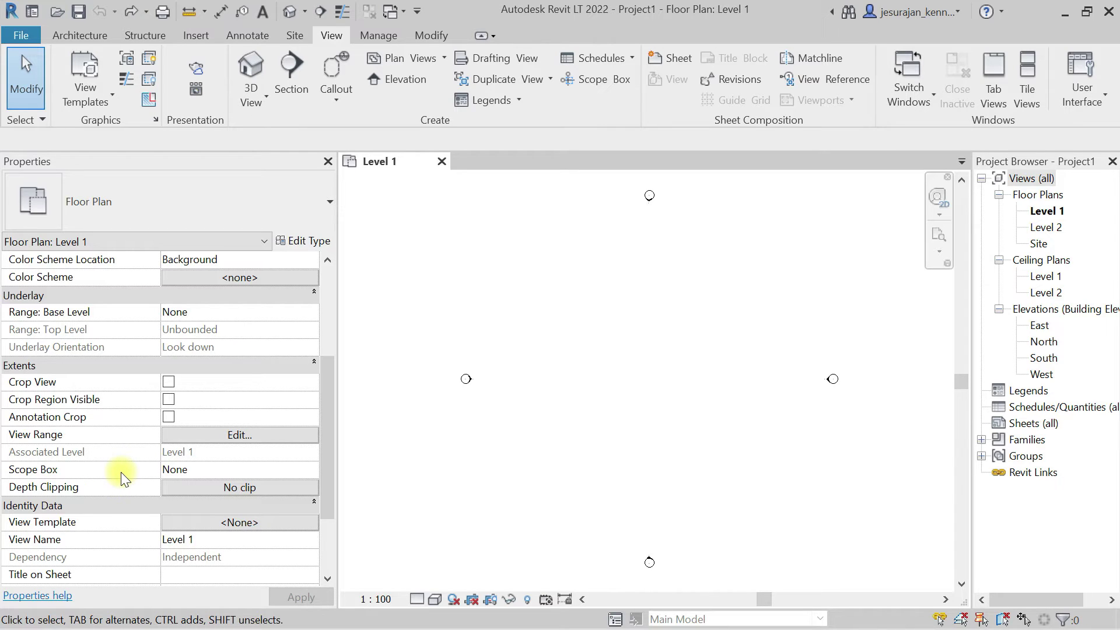
{"action": "scroll", "coordinate": [121, 471], "scroll_direction": "down", "scroll_amount": 2}
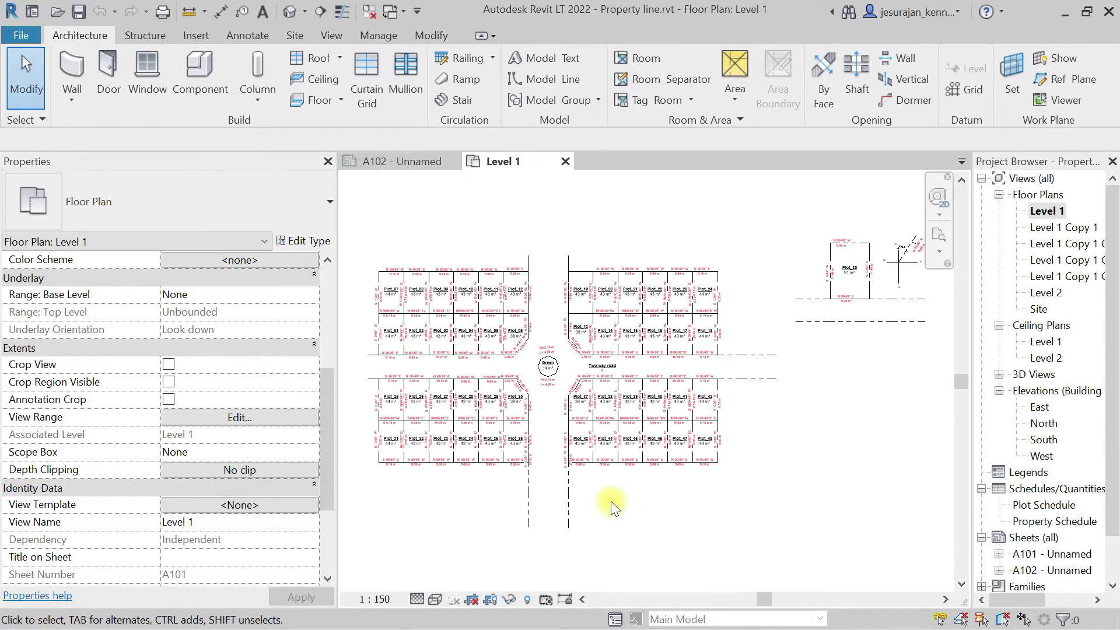
{"action": "mouse_move", "coordinate": [670, 531]}
{"action": "middle_mouse_down"}
{"action": "mouse_move", "coordinate": [696, 545]}
{"action": "mouse_move", "coordinate": [684, 534]}
{"action": "middle_mouse_up"}
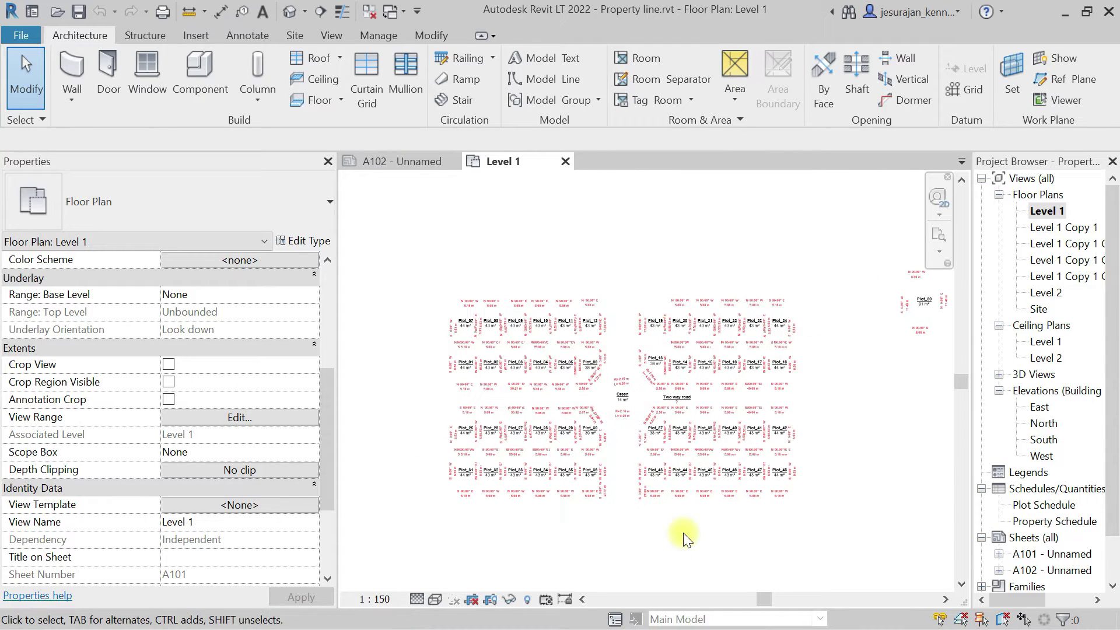
{"action": "scroll", "coordinate": [530, 373], "scroll_direction": "up", "scroll_amount": 1}
{"action": "scroll", "coordinate": [529, 373], "scroll_direction": "up", "scroll_amount": 1}
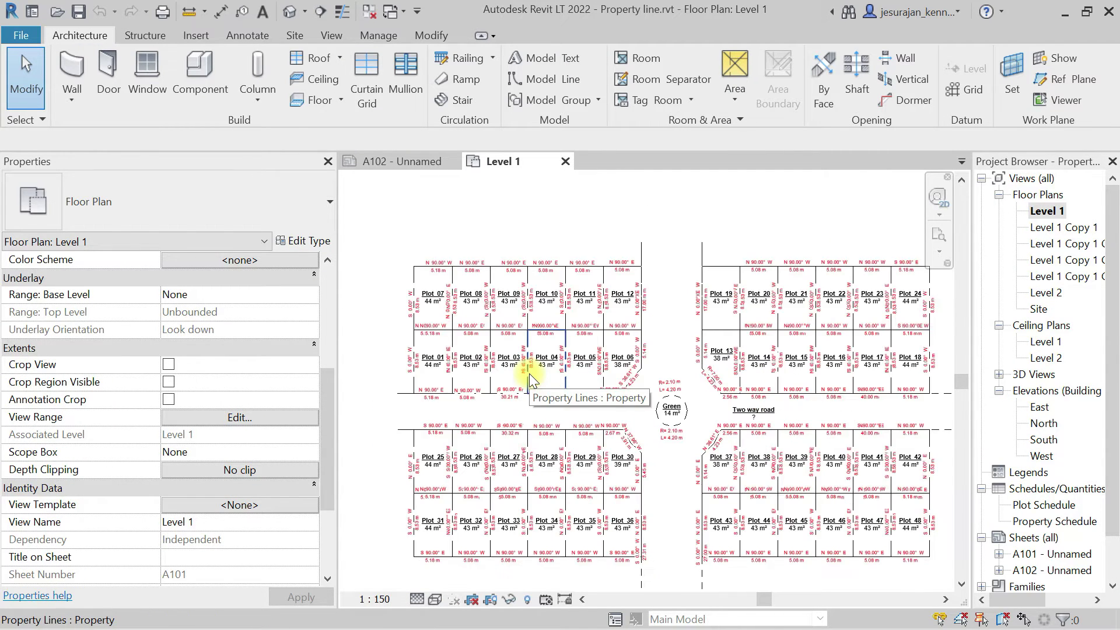
{"action": "scroll", "coordinate": [501, 279], "scroll_direction": "up", "scroll_amount": 2}
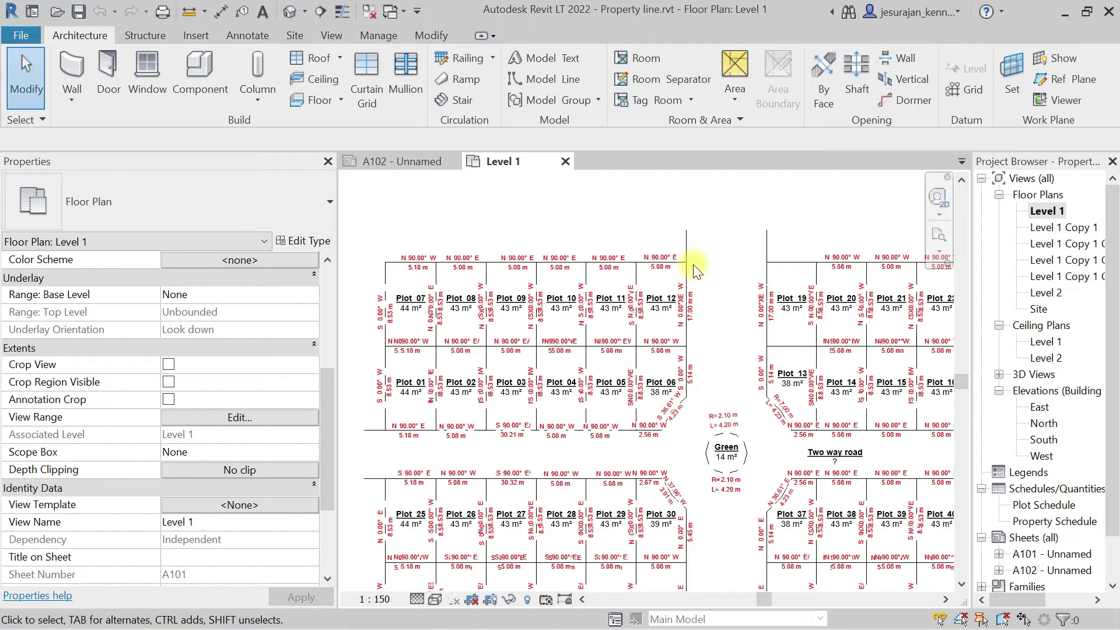
Check the default 3D view with hidden elements revealed, turn Reveal Hidden Elements off, and return to the Level 1 plan
{"action": "left_click", "coordinate": [291, 12]}
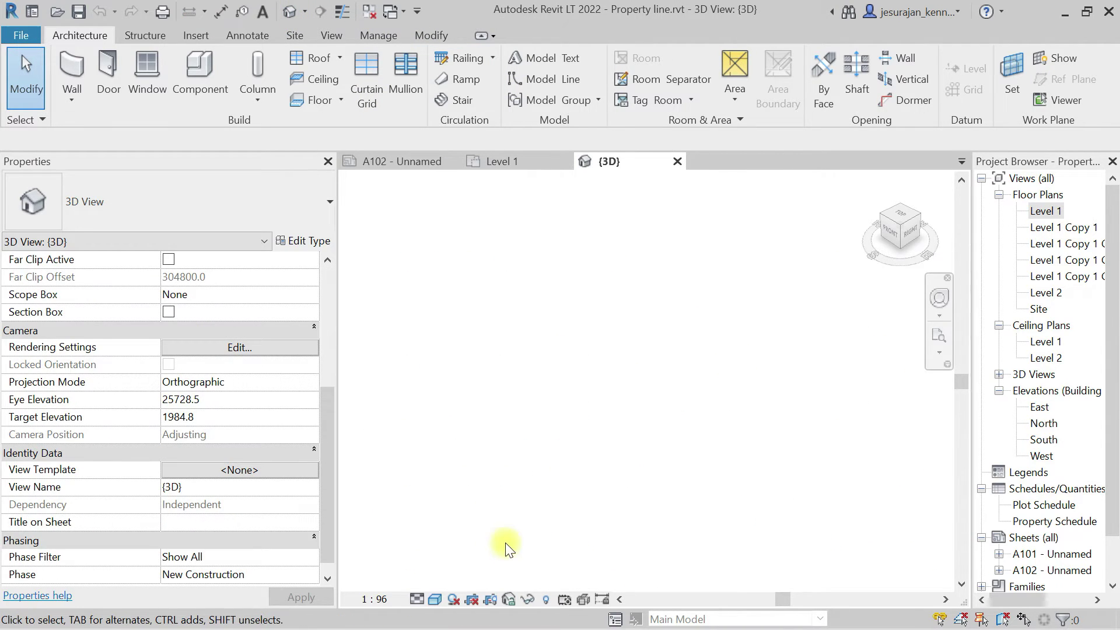
{"action": "left_click", "coordinate": [545, 600]}
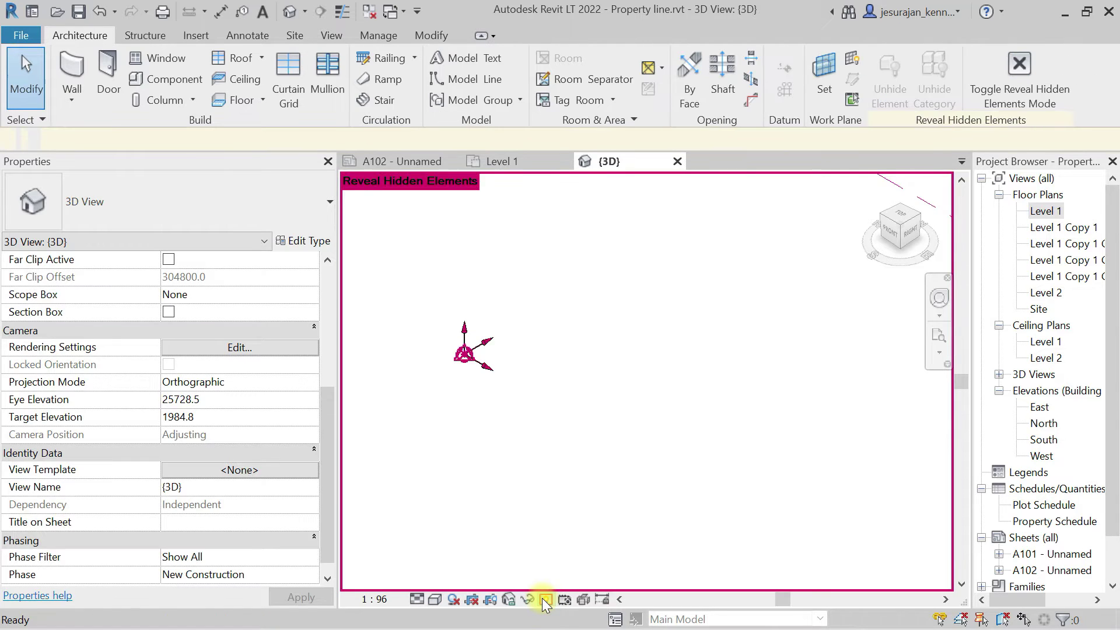
{"action": "left_click", "coordinate": [544, 599]}
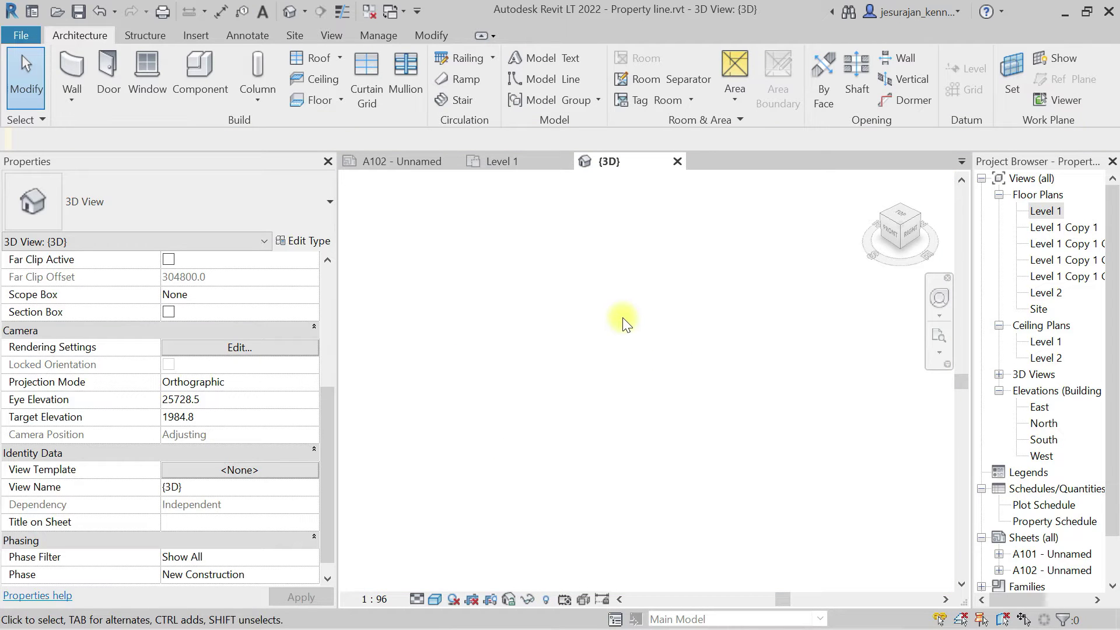
{"action": "left_click", "coordinate": [513, 163]}
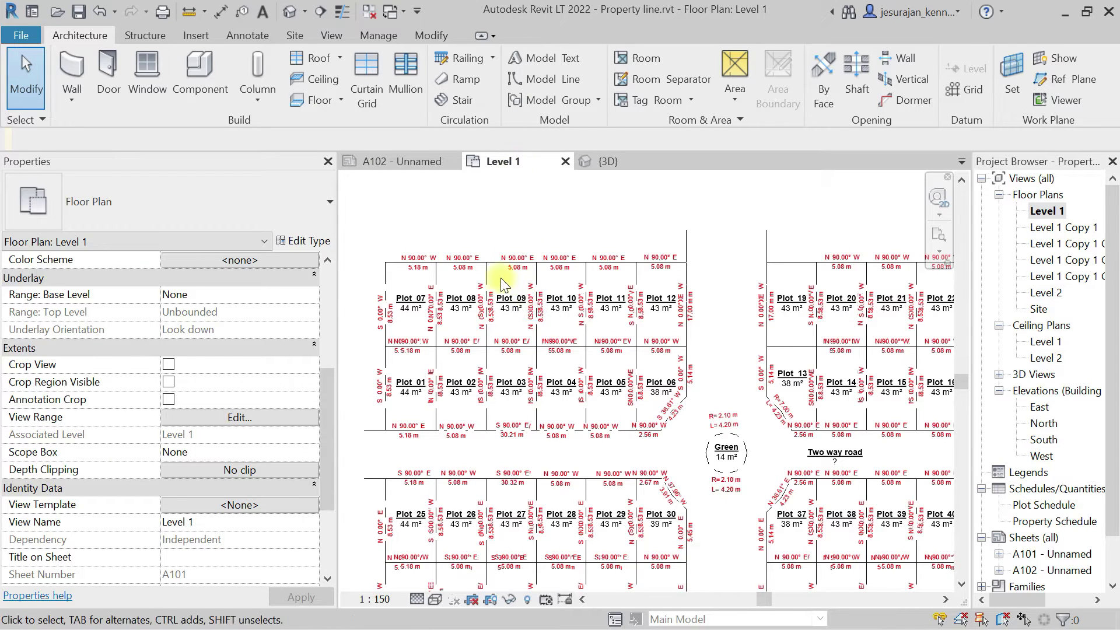
Draw a rectangle of Generic - 200mm walls, about 24800 by 17800 mm, around the central Green area on Level 1
{"action": "scroll", "coordinate": [497, 283], "scroll_direction": "down", "scroll_amount": 3}
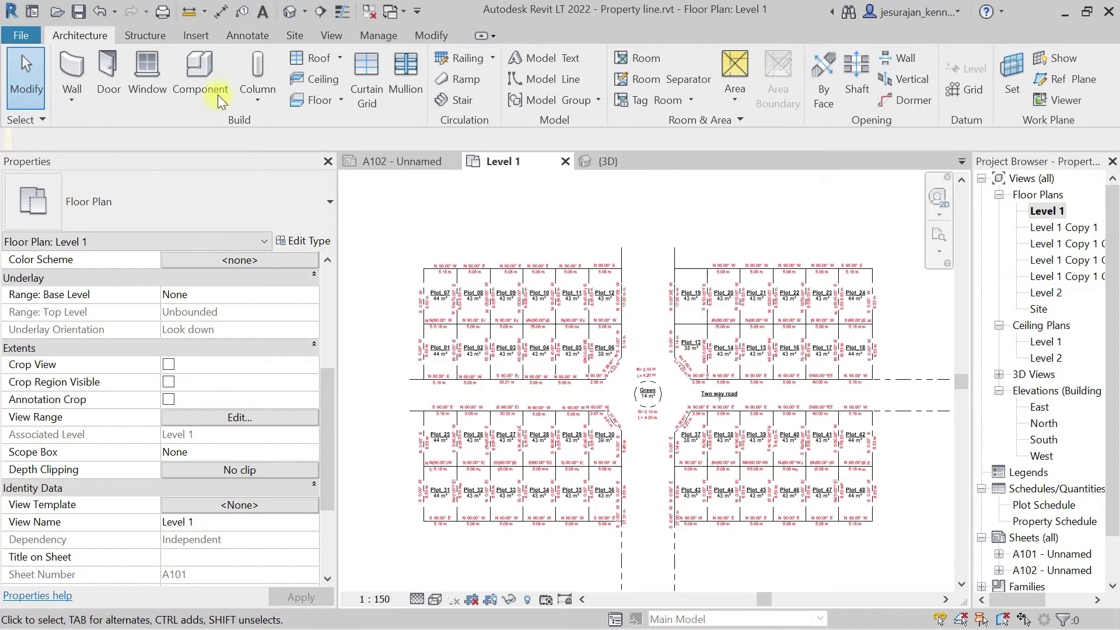
{"action": "left_click", "coordinate": [72, 67]}
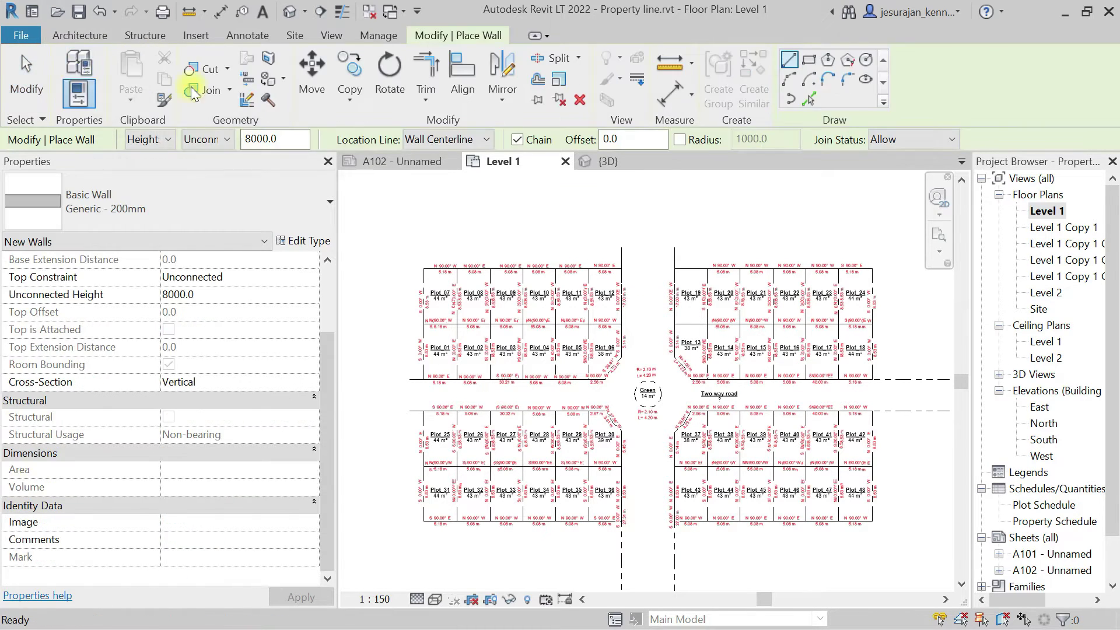
{"action": "left_click", "coordinate": [808, 60]}
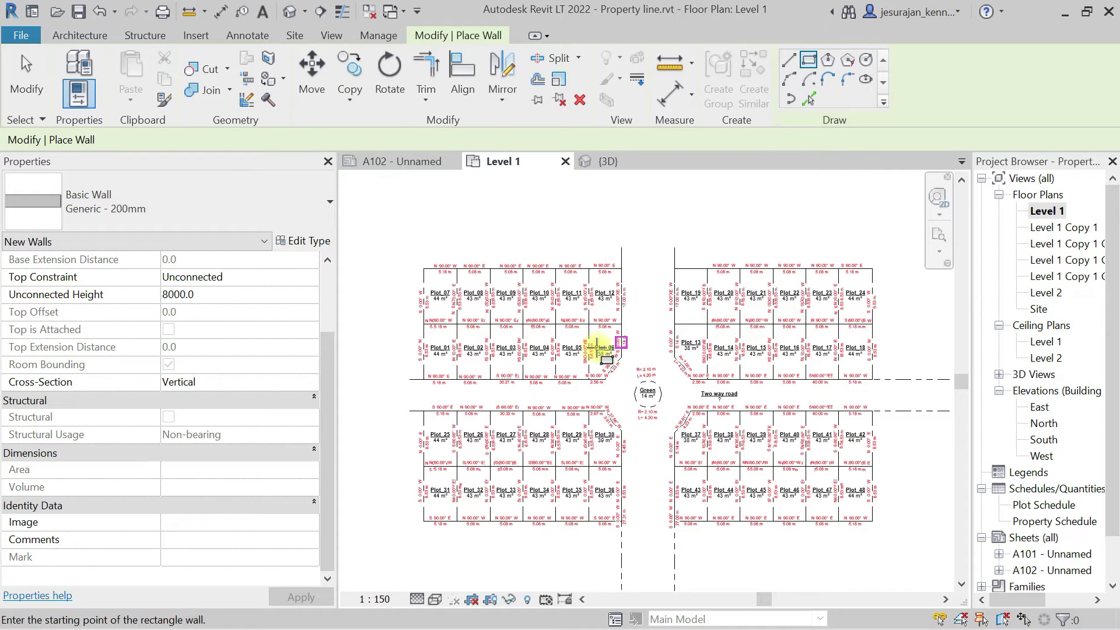
{"action": "left_click", "coordinate": [570, 335]}
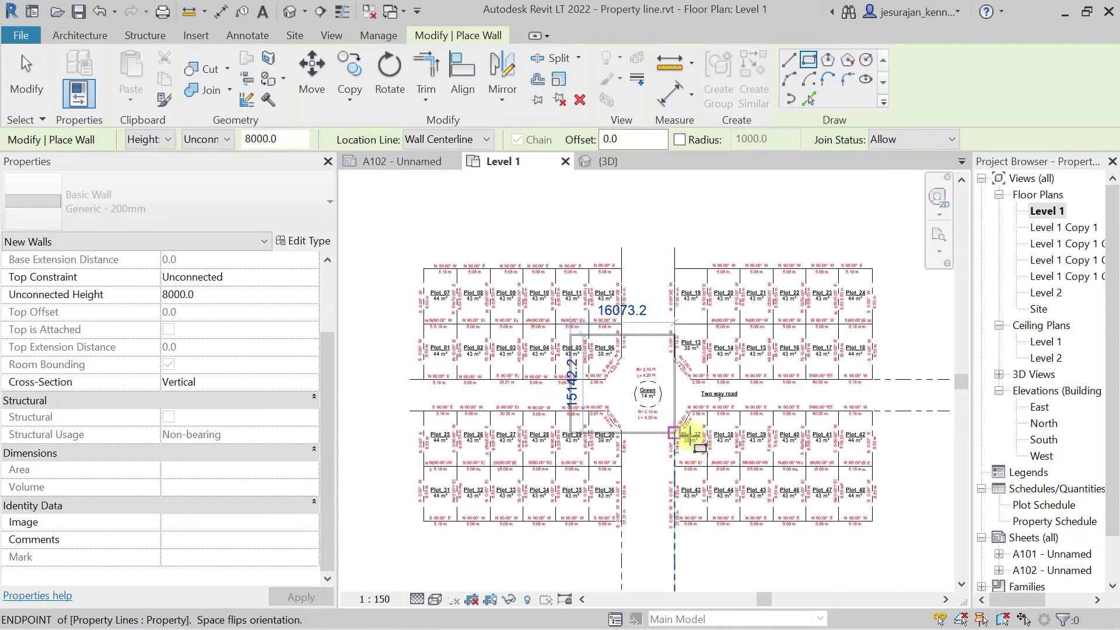
{"action": "left_click", "coordinate": [732, 452]}
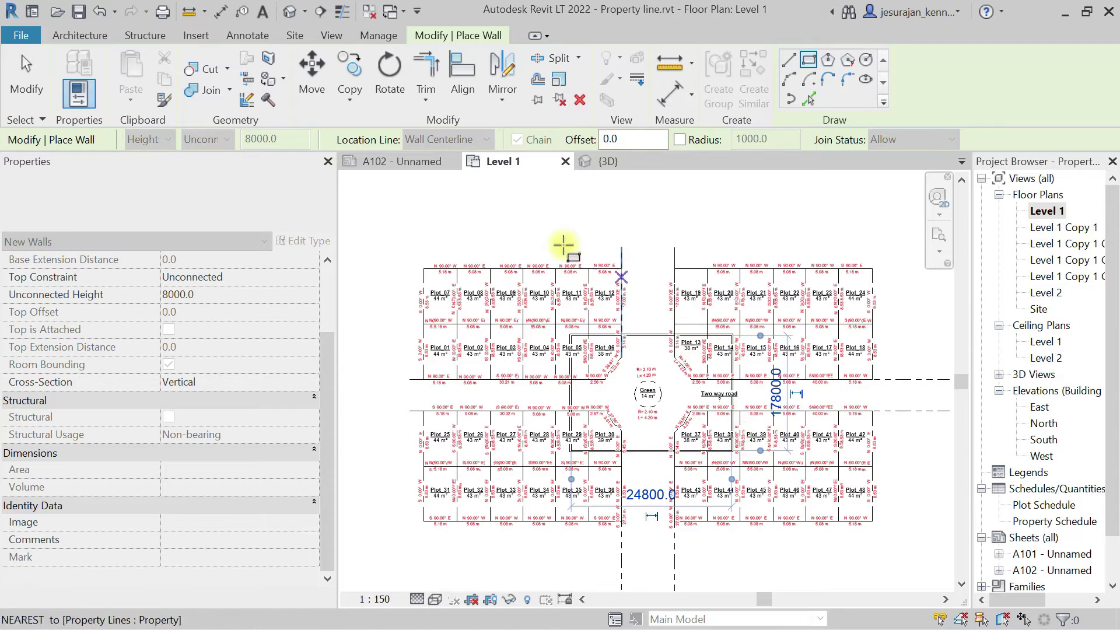
Draw an outer rectangle of Generic - 200mm walls, about 76000 by 45000 mm, enclosing all the numbered plots around the road crossing
{"action": "left_click", "coordinate": [404, 245]}
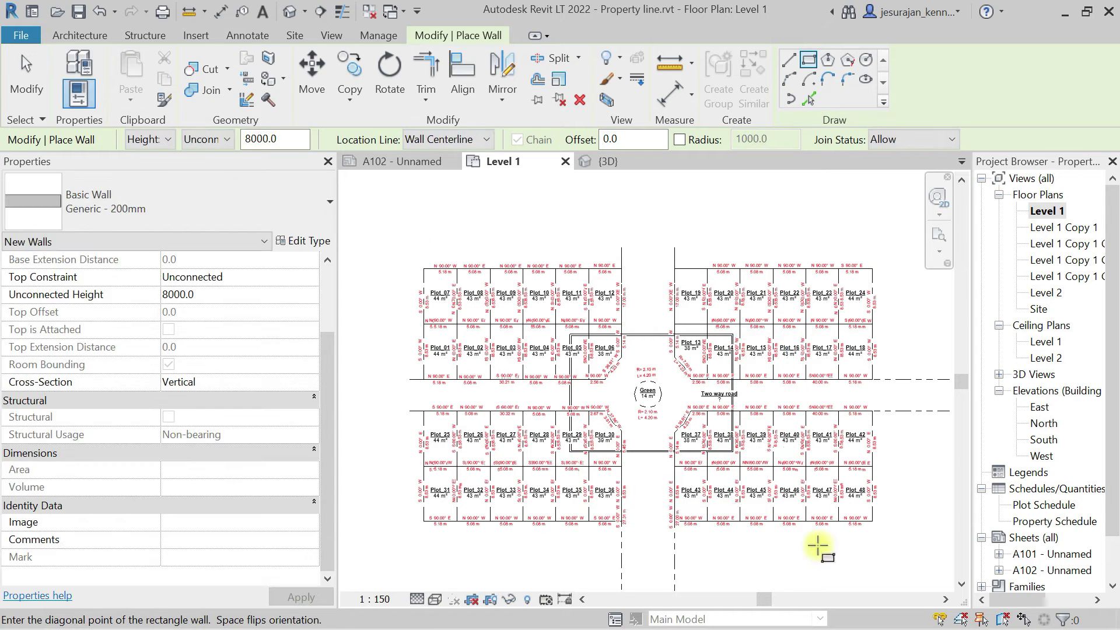
{"action": "left_click", "coordinate": [895, 537]}
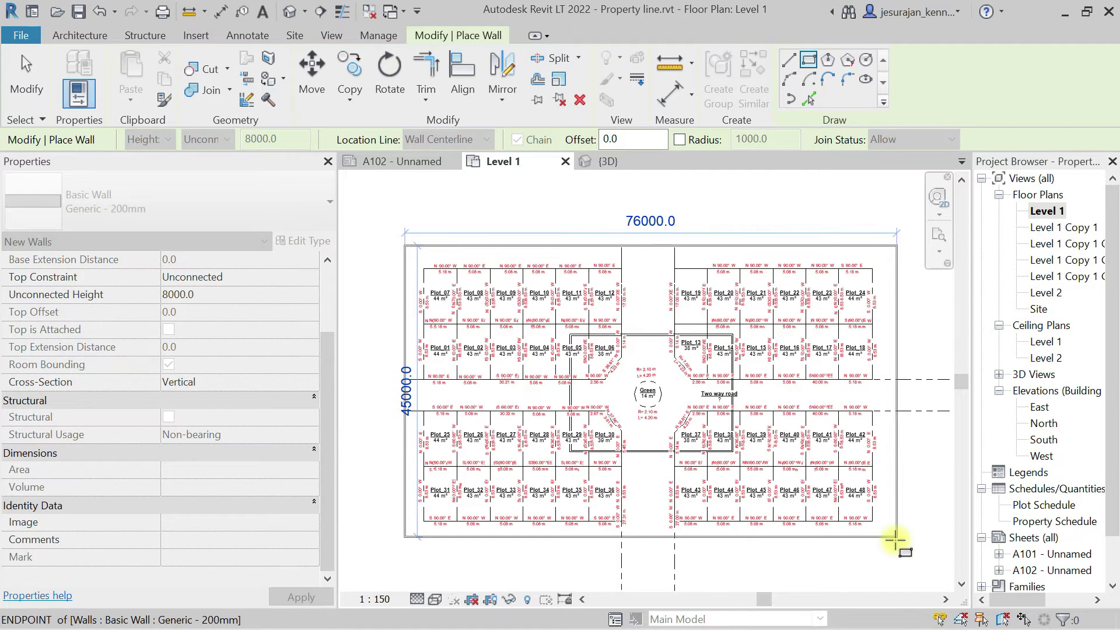
{"action": "key", "text": "Escape"}
{"action": "key", "text": "Escape"}
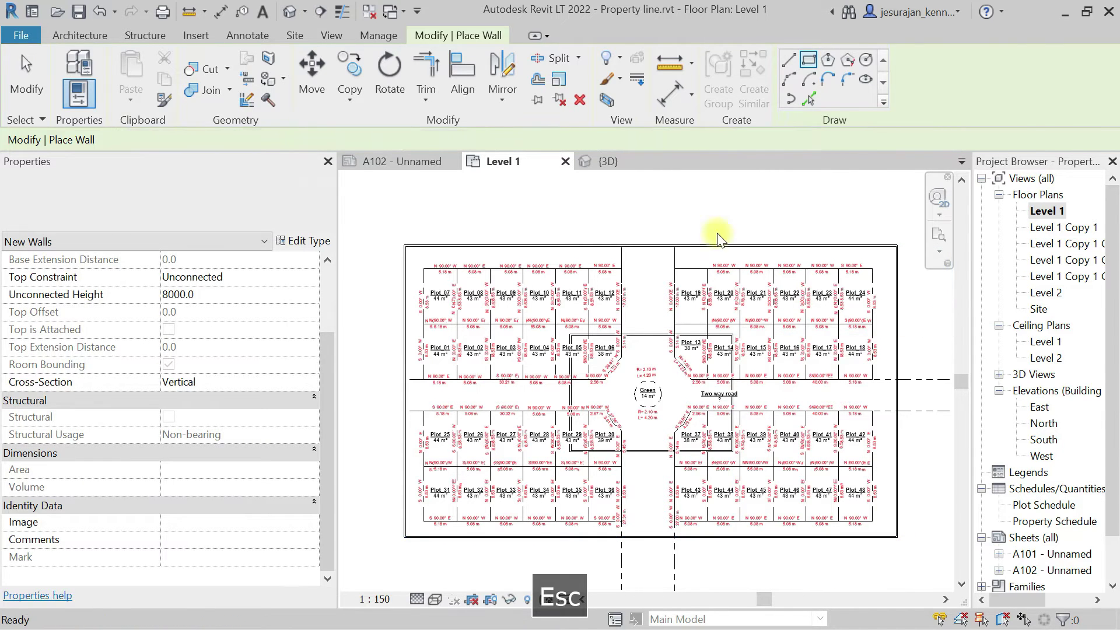
Inspect both wall rectangles in the default 3D view and return to the Level 1 floor plan
{"action": "left_click", "coordinate": [289, 11]}
{"action": "middle_click_drag", "start_coordinate": [573, 329], "coordinate": [643, 374], "text": "shift"}
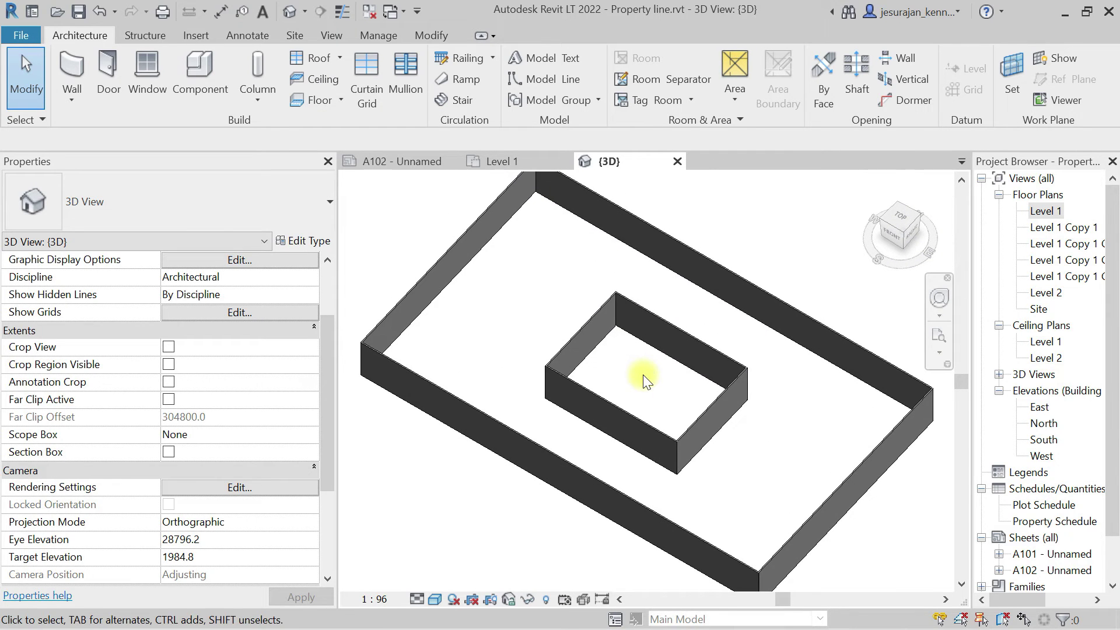
{"action": "left_click", "coordinate": [489, 162]}
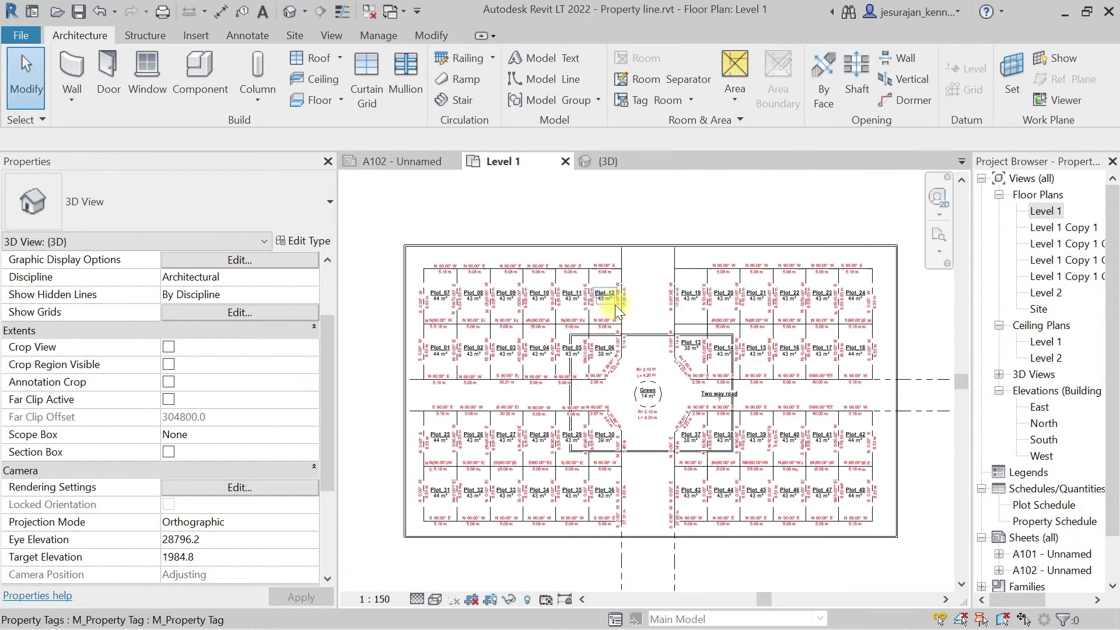
Enable Crop View for the Level 1 floor plan and make its crop region visible
{"action": "middle_click", "coordinate": [651, 294]}
{"action": "middle_click", "coordinate": [651, 295]}
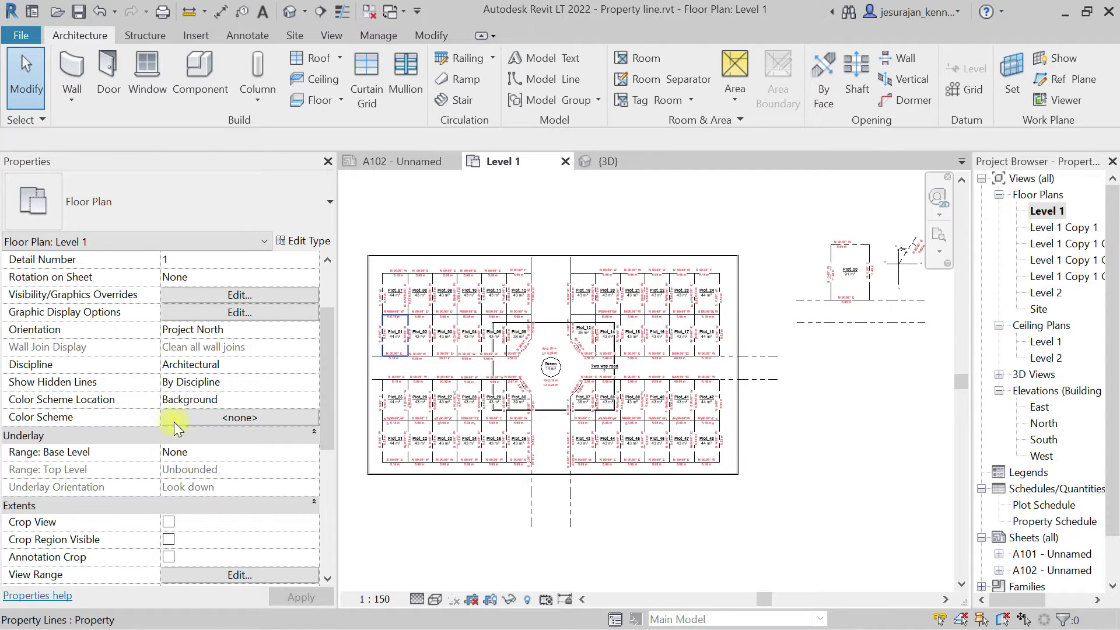
{"action": "scroll", "coordinate": [174, 422], "scroll_direction": "down", "scroll_amount": 3}
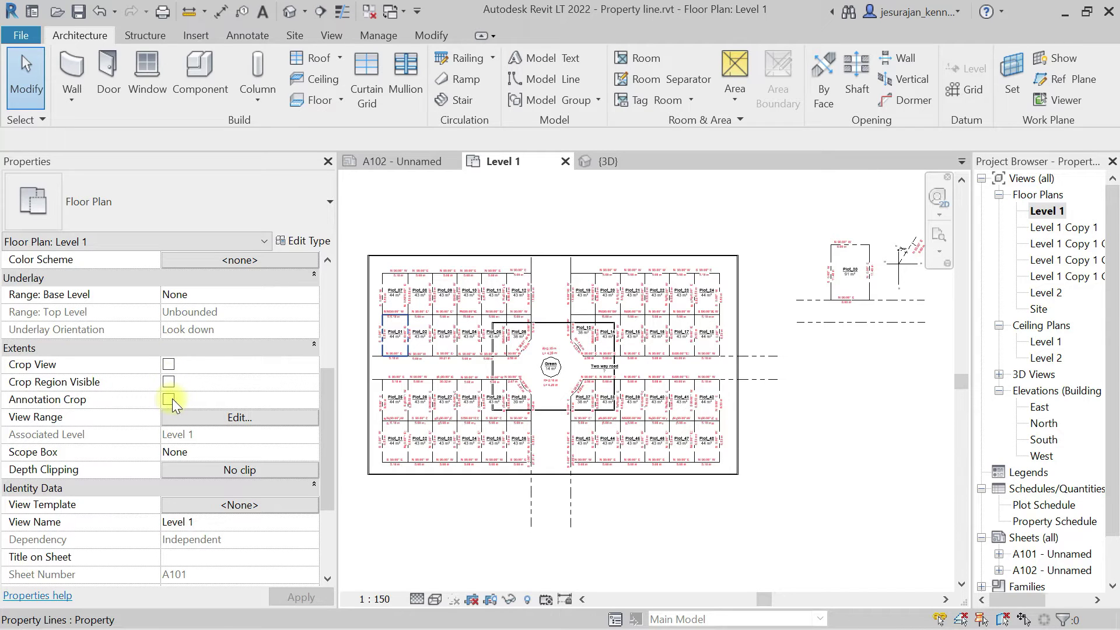
{"action": "left_click", "coordinate": [169, 365]}
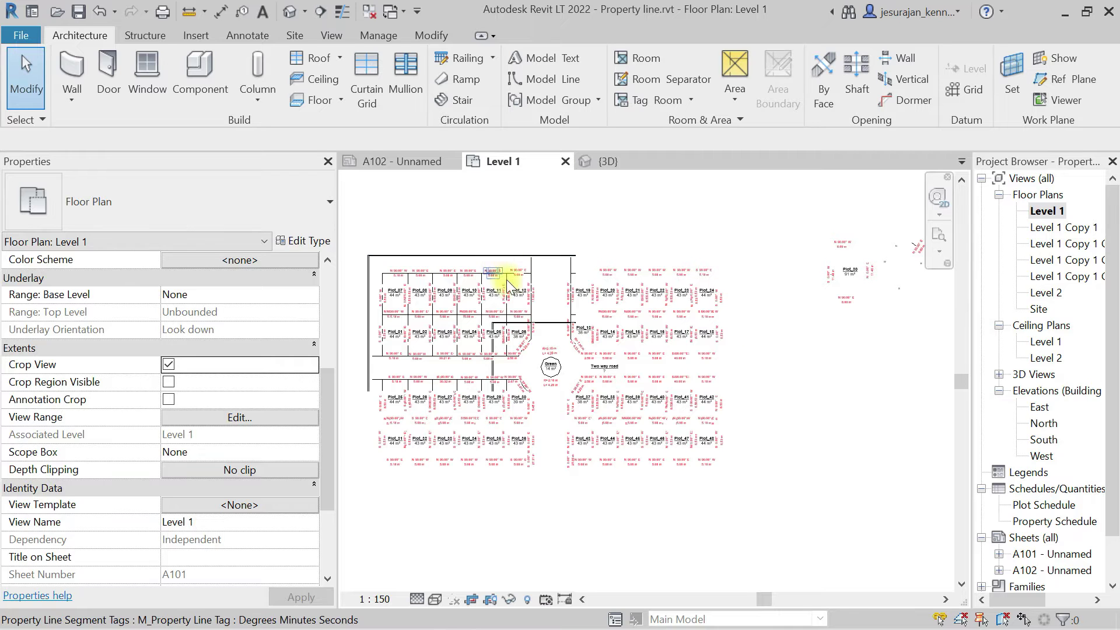
{"action": "scroll", "coordinate": [507, 277], "scroll_direction": "up", "scroll_amount": 2}
{"action": "middle_click_drag", "start_coordinate": [590, 296], "coordinate": [799, 296]}
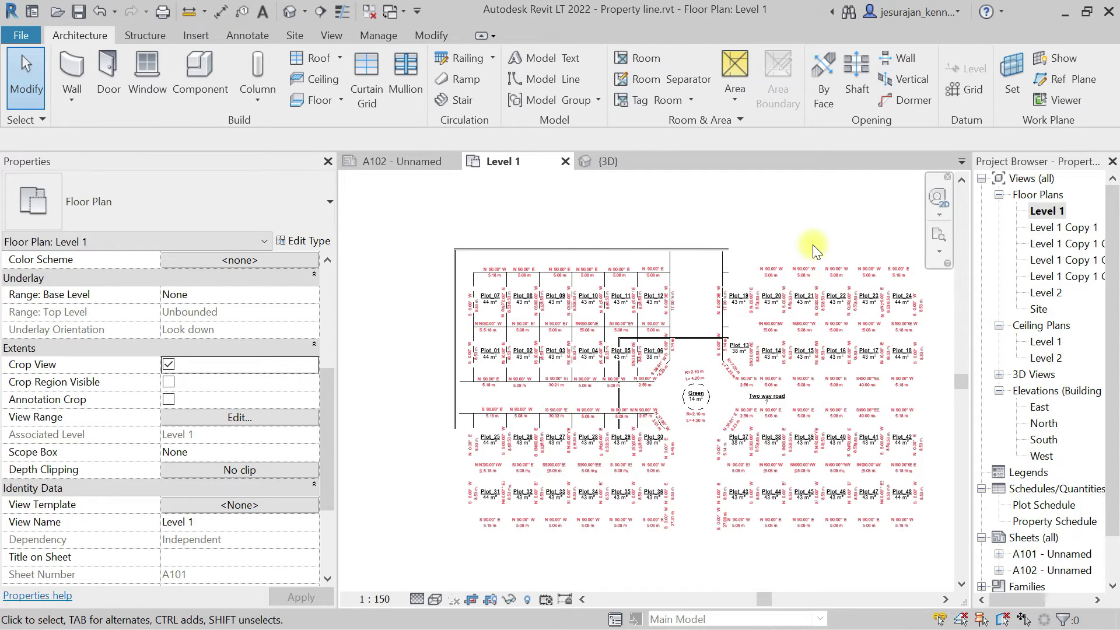
{"action": "left_click", "coordinate": [168, 382]}
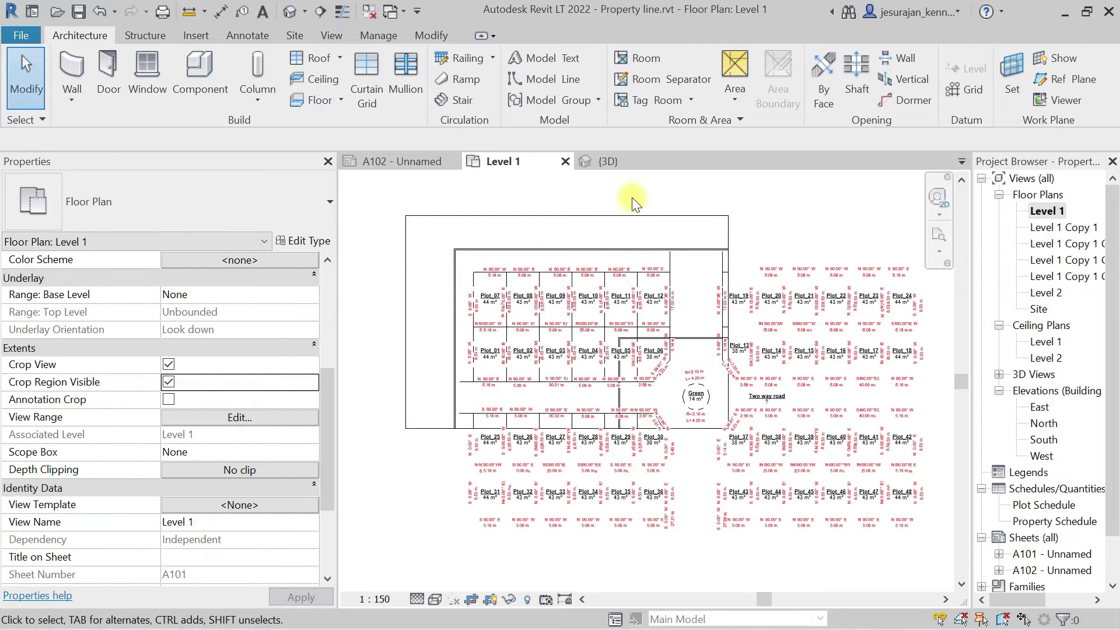
Stretch the crop region's right and lower edges to enclose the whole outer wall rectangle, and toggle the region's visibility off and on
{"action": "left_click", "coordinate": [641, 217]}
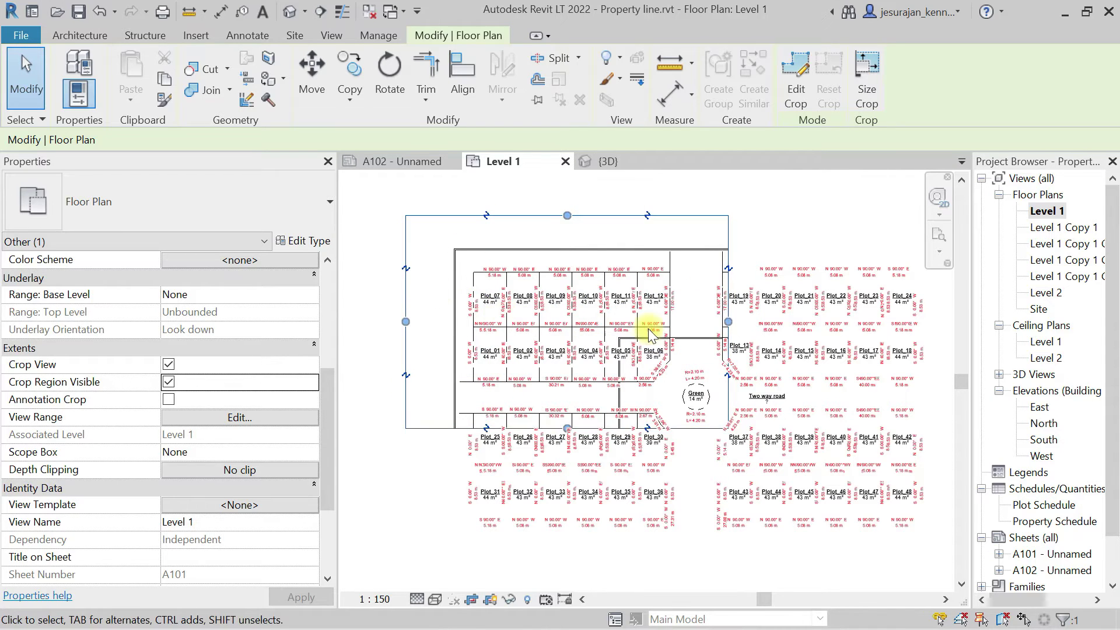
{"action": "scroll", "coordinate": [434, 288], "scroll_direction": "down", "scroll_amount": 2}
{"action": "left_click_drag", "start_coordinate": [627, 310], "coordinate": [800, 313]}
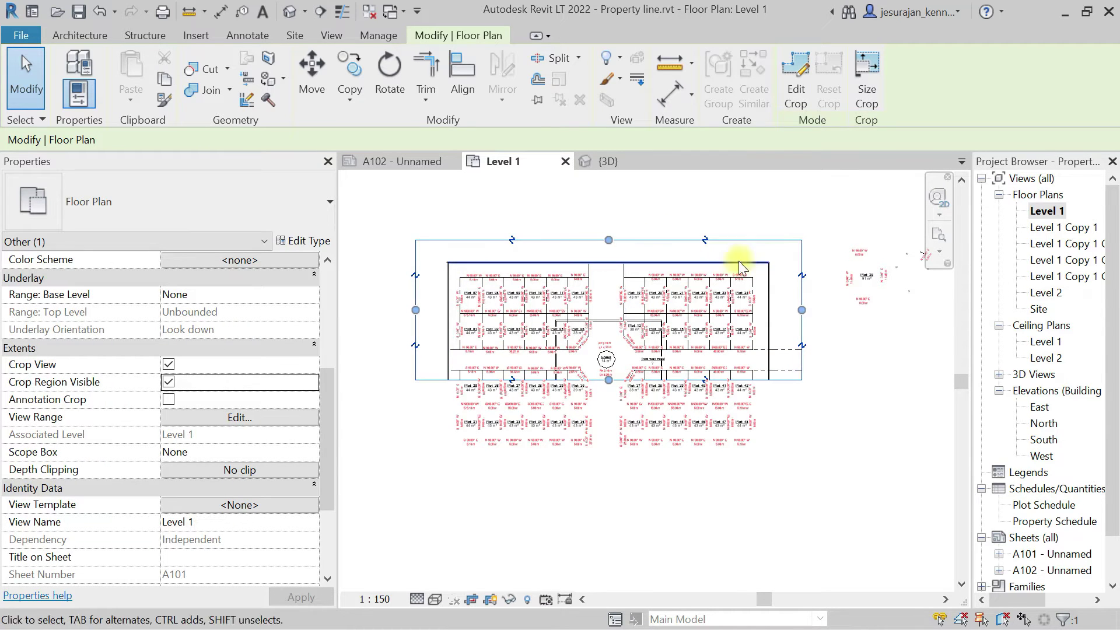
{"action": "left_click_drag", "start_coordinate": [611, 383], "coordinate": [617, 548]}
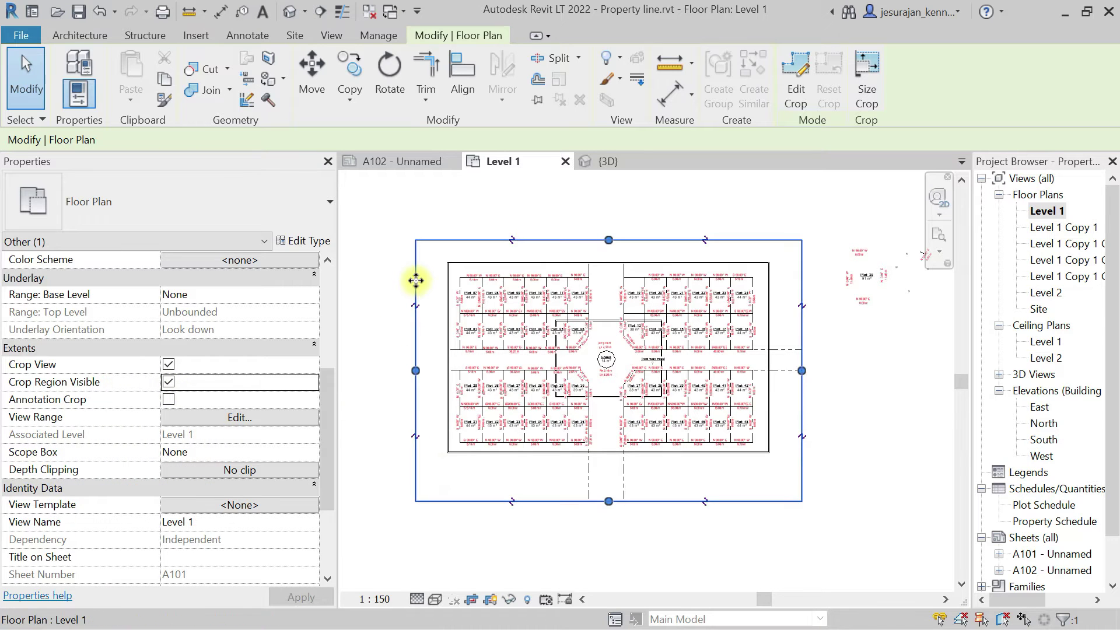
{"action": "left_click", "coordinate": [168, 382]}
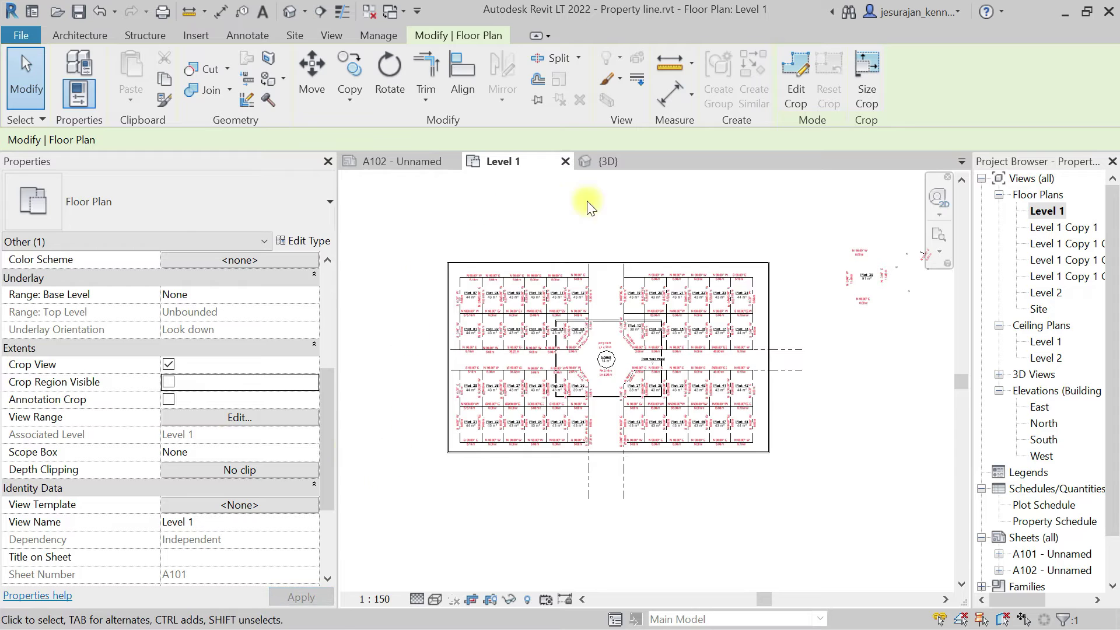
{"action": "left_click", "coordinate": [168, 382]}
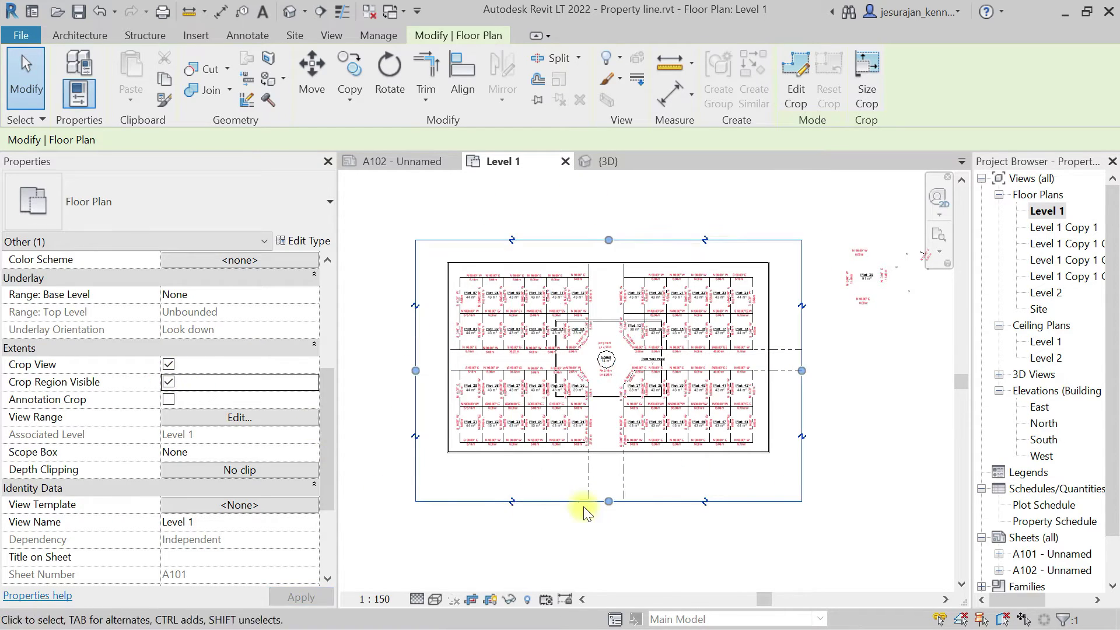
Pull the crop region's right edge in to the Plot 21 column and enable Annotation Crop for the view
{"action": "left_click_drag", "start_coordinate": [800, 372], "coordinate": [682, 370]}
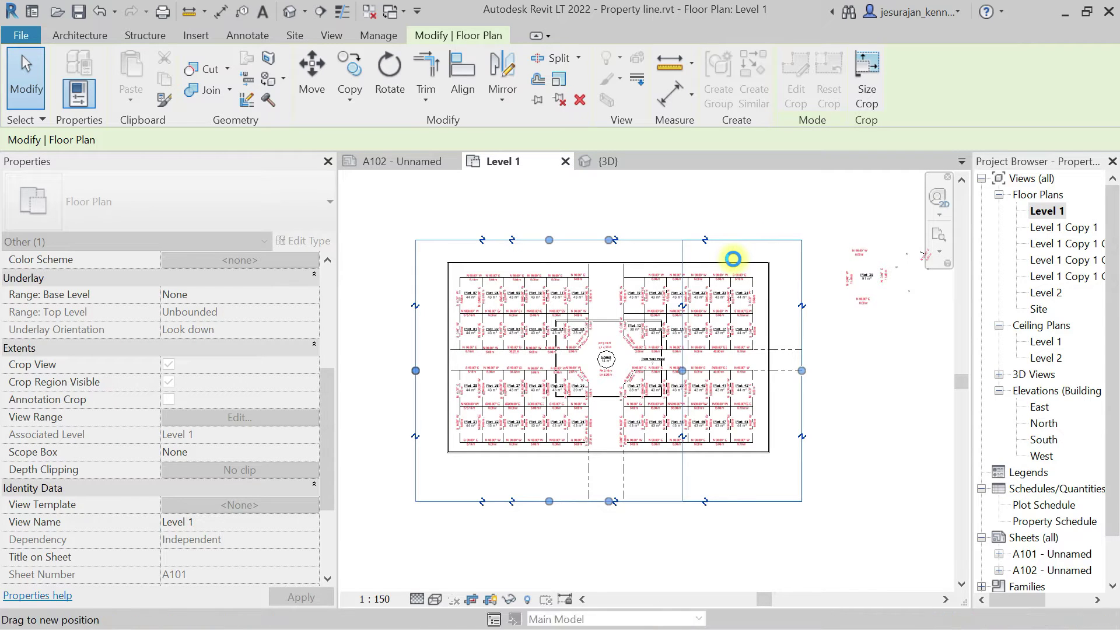
{"action": "scroll", "coordinate": [694, 280], "scroll_direction": "up", "scroll_amount": 5}
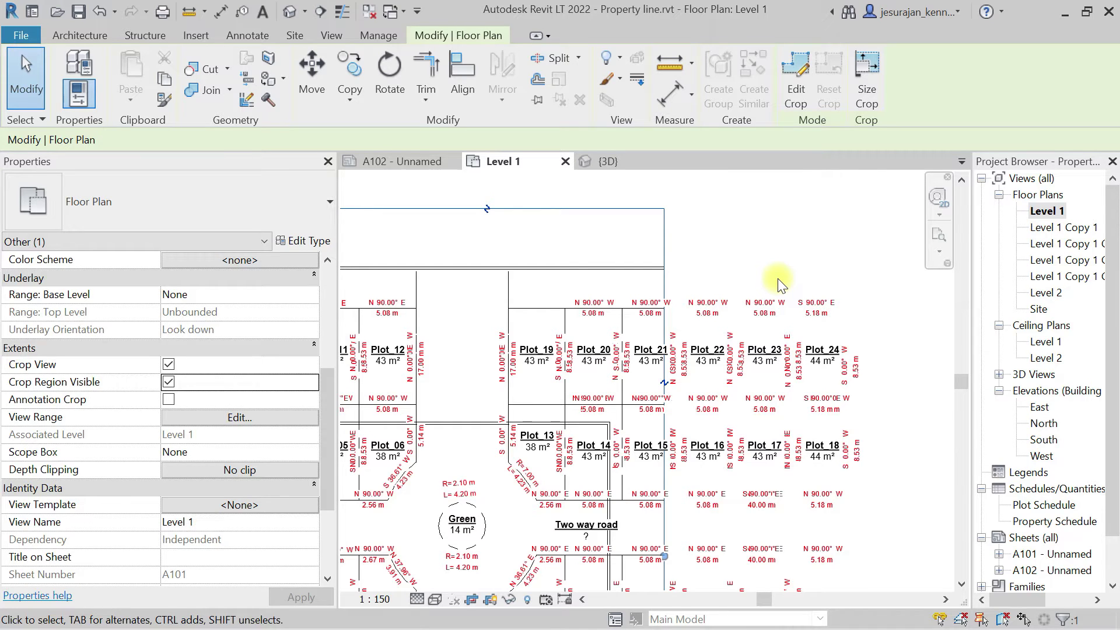
{"action": "mouse_move", "coordinate": [20, 401]}
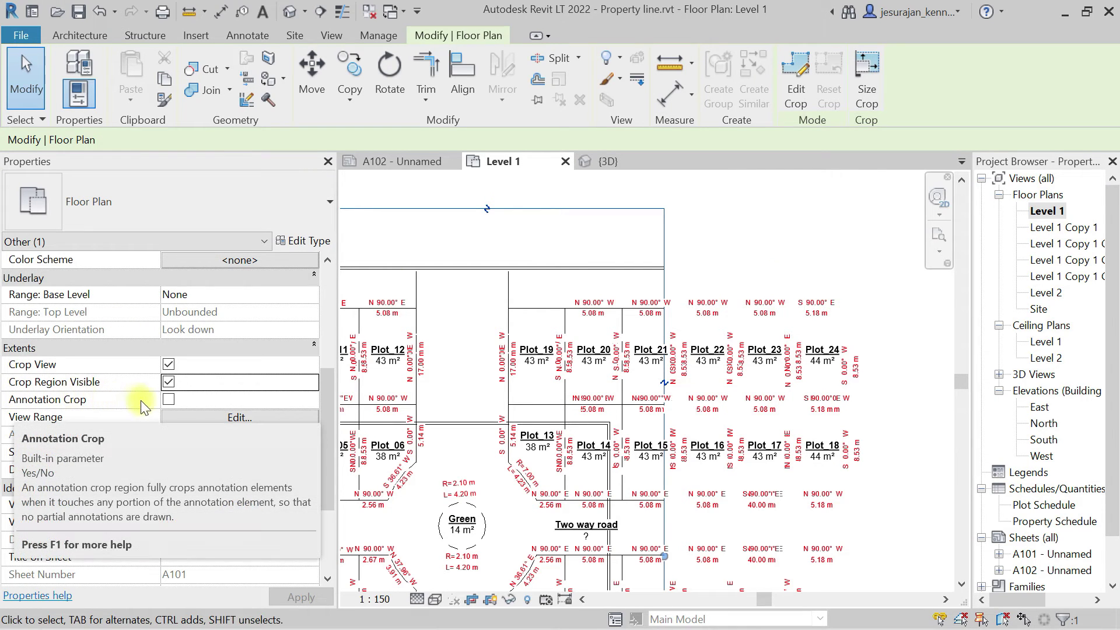
{"action": "left_click", "coordinate": [168, 399]}
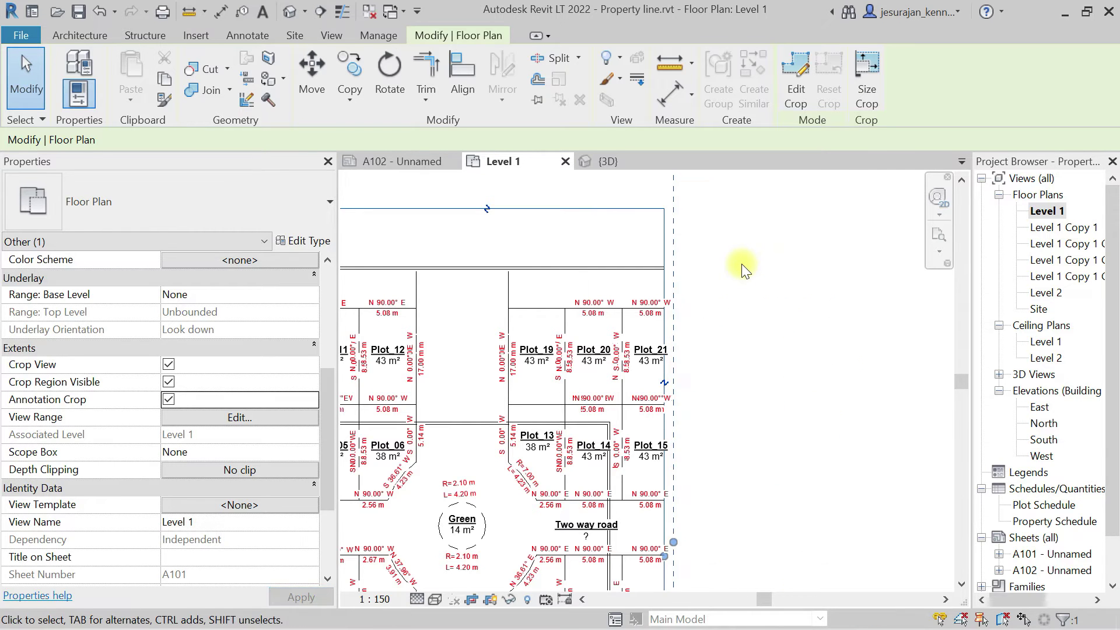
Pull the crop region's right edge in to the Plot 10 column and extend the annotation crop's right boundary past the Green area
{"action": "scroll", "coordinate": [747, 284], "scroll_direction": "down", "scroll_amount": 4}
{"action": "middle_click_drag", "start_coordinate": [538, 229], "coordinate": [672, 226]}
{"action": "scroll", "coordinate": [662, 214], "scroll_direction": "down", "scroll_amount": 1}
{"action": "left_click_drag", "start_coordinate": [800, 397], "coordinate": [617, 393]}
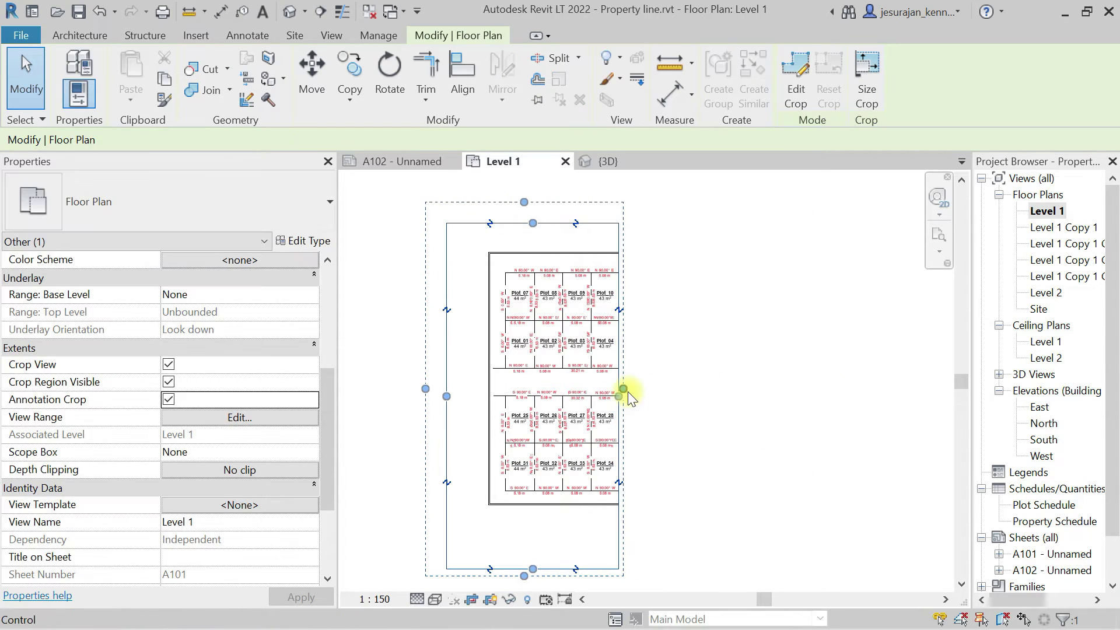
{"action": "left_click_drag", "start_coordinate": [627, 392], "coordinate": [721, 390]}
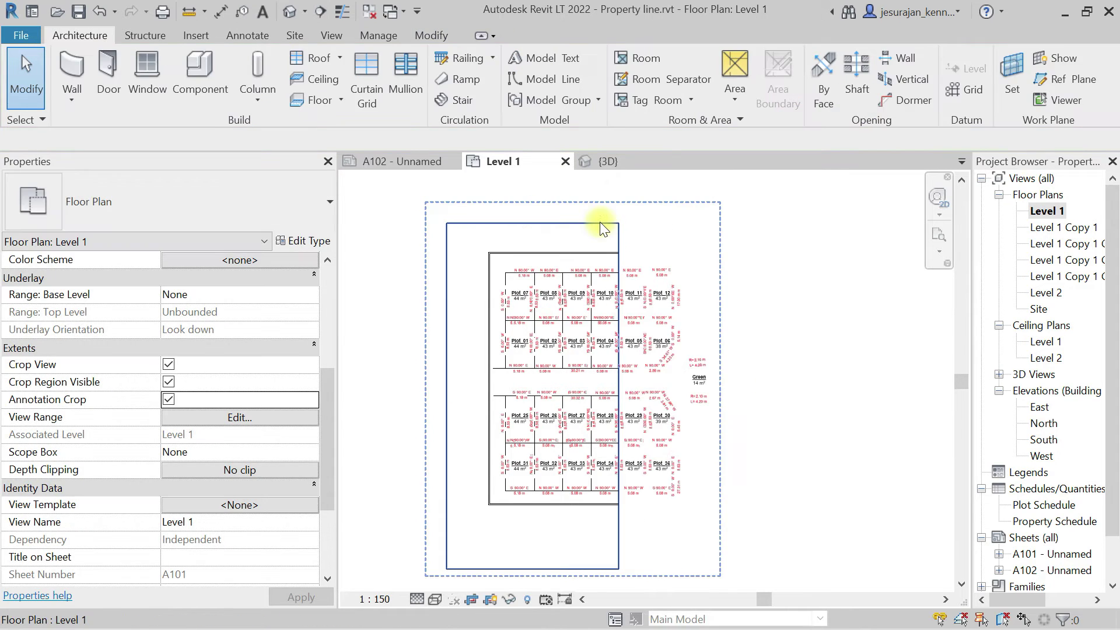
{"action": "left_click", "coordinate": [600, 222]}
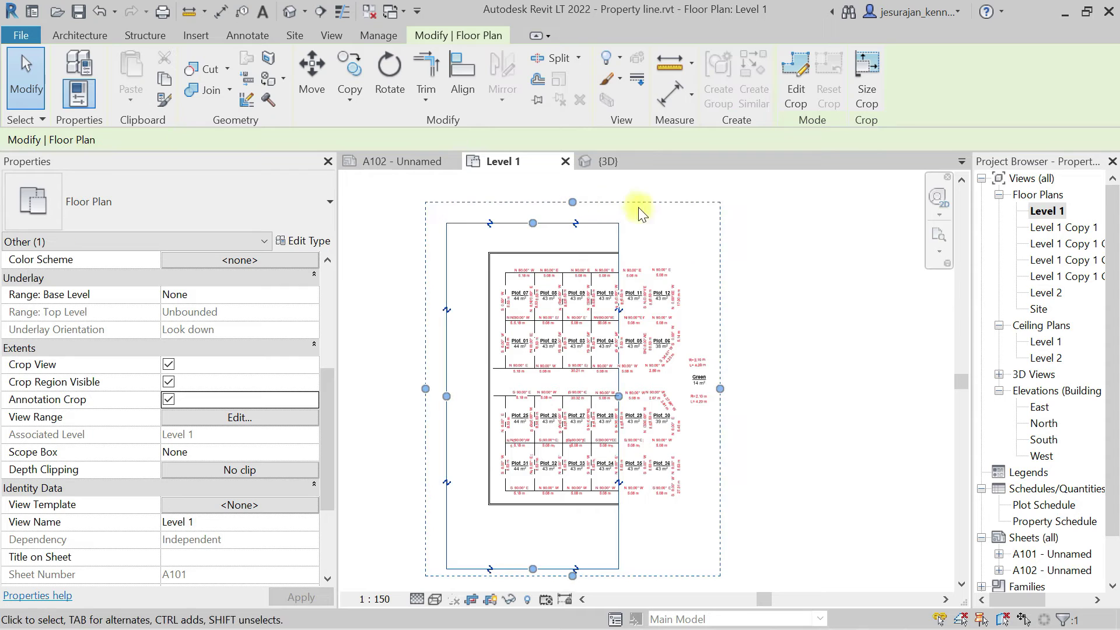
Extend the annotation crop's right boundary on Level 1 past the Plot 21 column and reselect the crop region
{"action": "left_click_drag", "start_coordinate": [719, 388], "coordinate": [808, 374]}
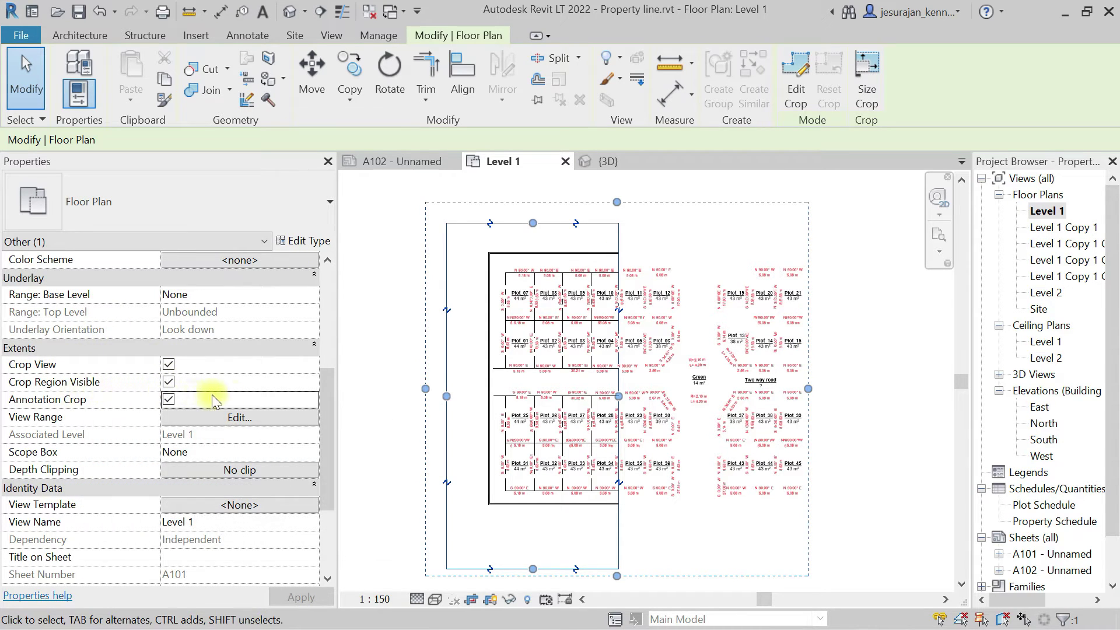
{"action": "left_click", "coordinate": [403, 372]}
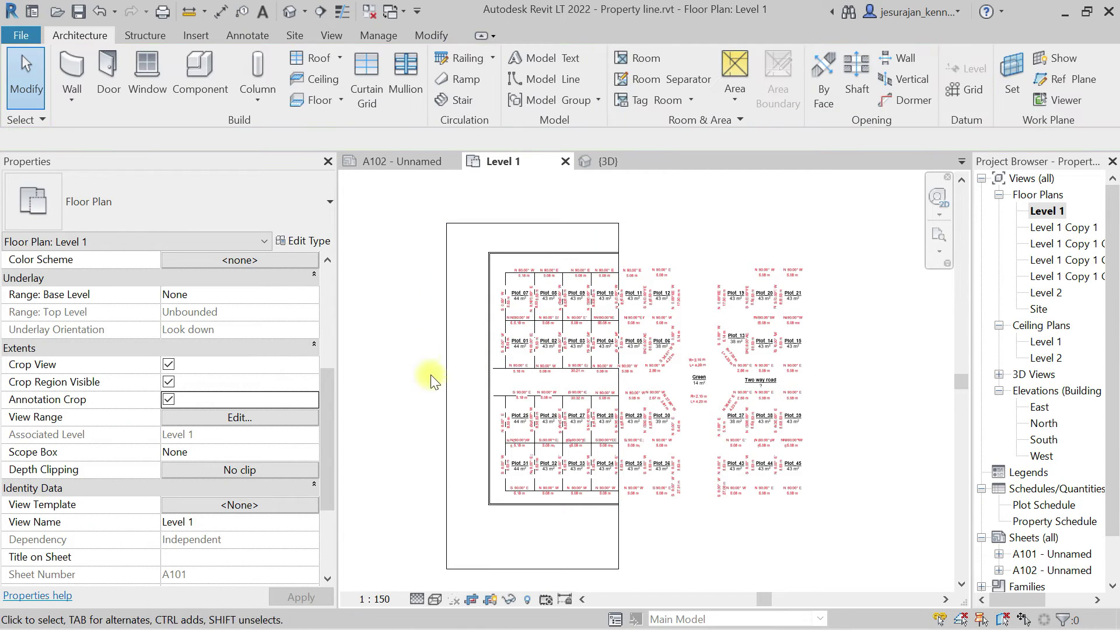
{"action": "left_click", "coordinate": [446, 406]}
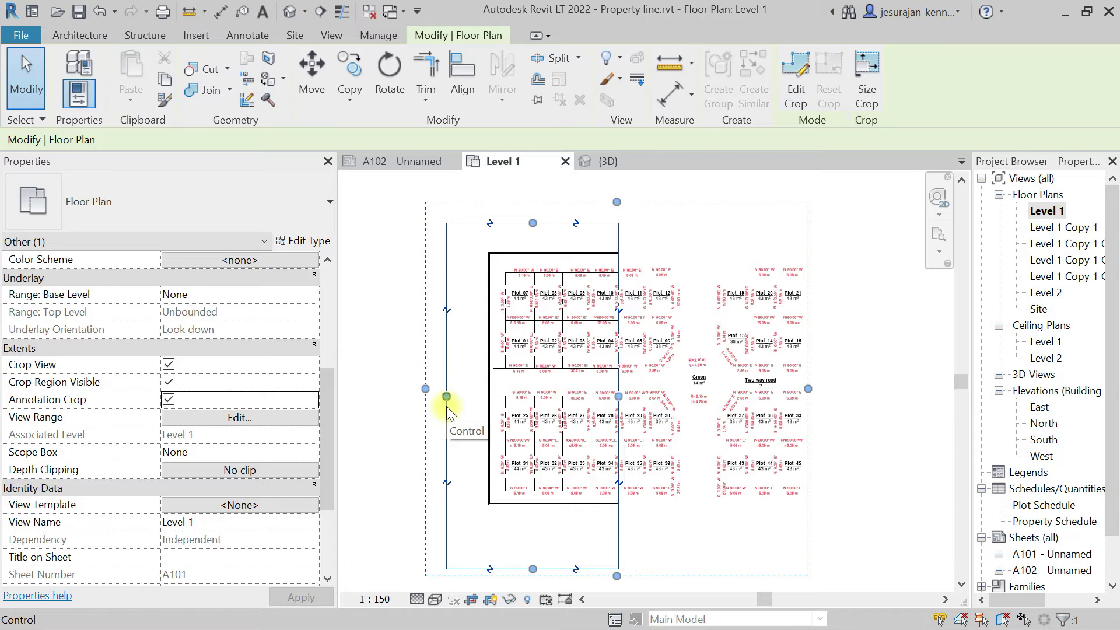
Open the {3D} view, enable Crop View and make its crop region visible
{"action": "left_click", "coordinate": [601, 161]}
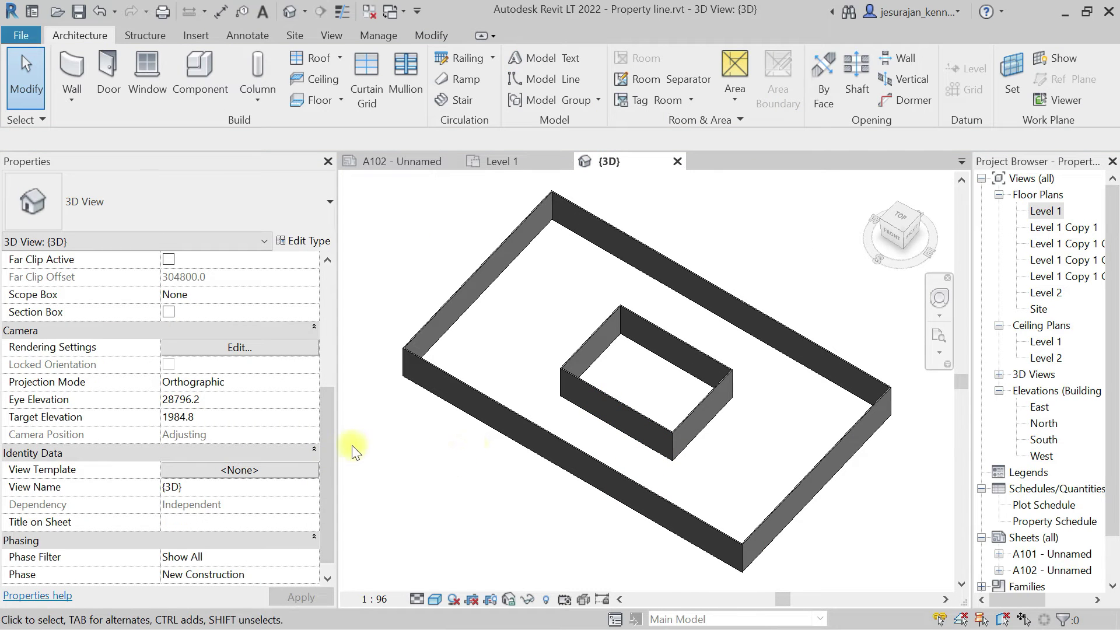
{"action": "left_click_drag", "start_coordinate": [327, 439], "coordinate": [320, 359]}
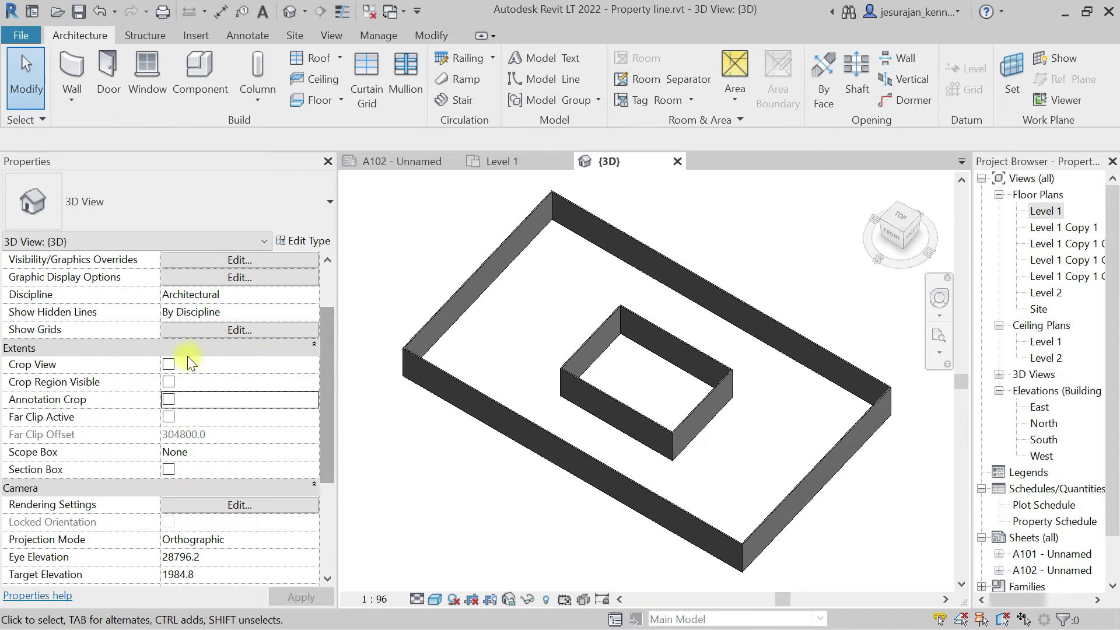
{"action": "left_click", "coordinate": [168, 364]}
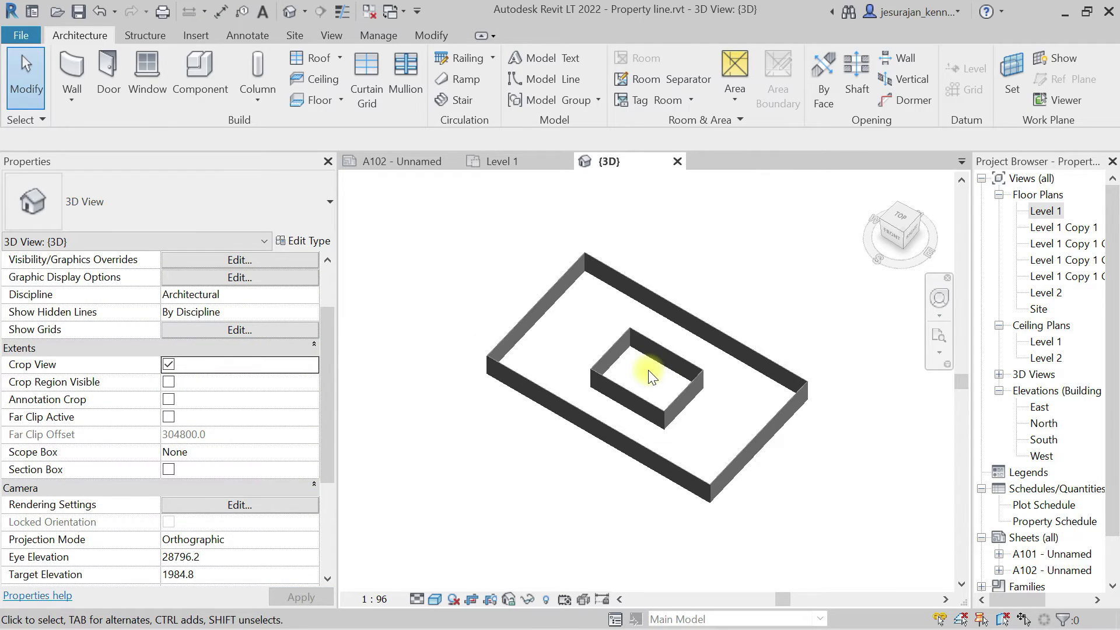
{"action": "left_click", "coordinate": [169, 382]}
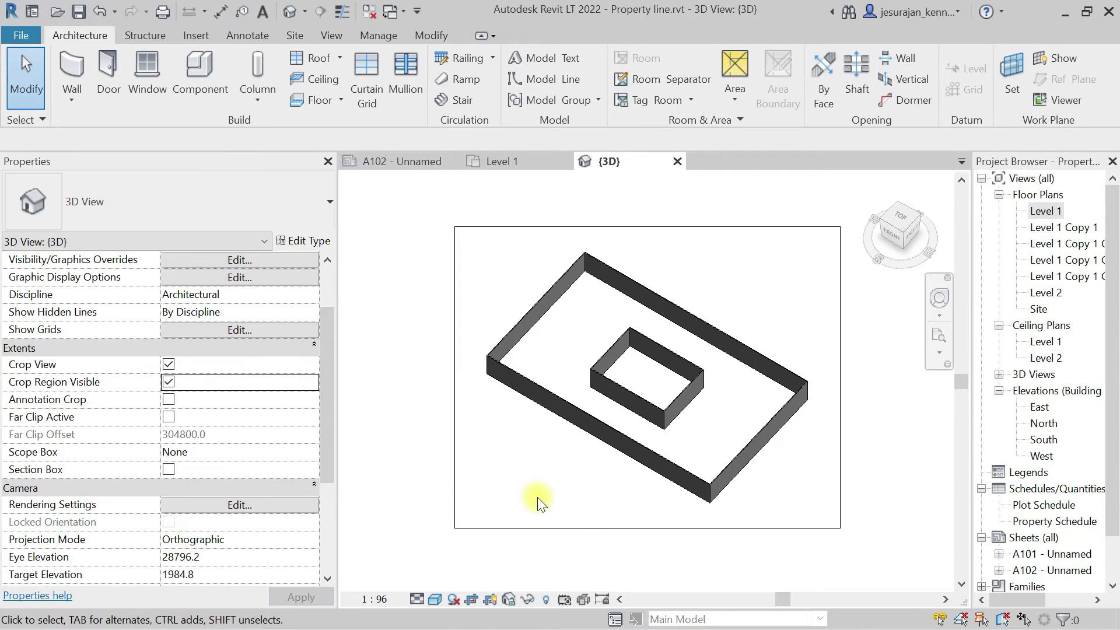
Pull the 3D crop region's right, lower and left edges in around the inner wall rectangle and enable Annotation Crop
{"action": "left_click", "coordinate": [839, 451]}
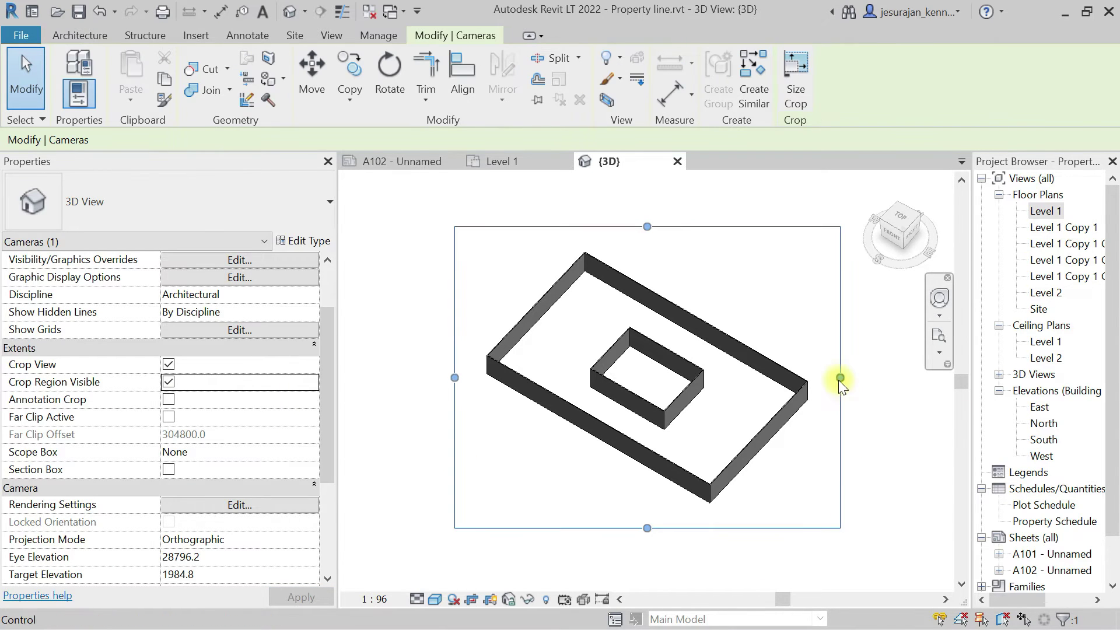
{"action": "left_click_drag", "start_coordinate": [840, 378], "coordinate": [724, 388]}
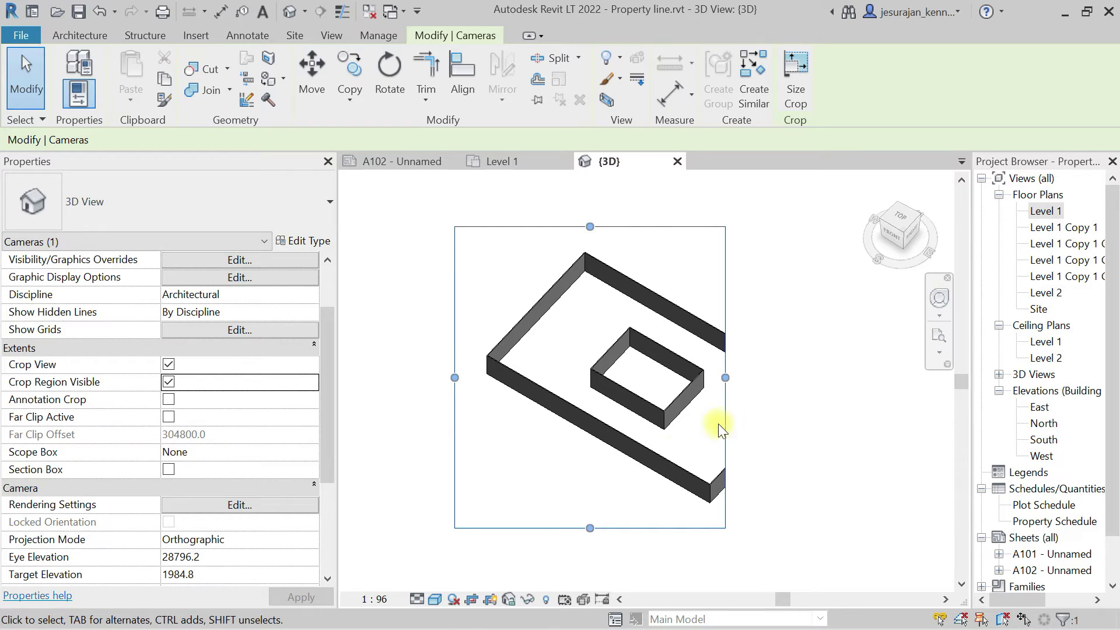
{"action": "left_click_drag", "start_coordinate": [590, 528], "coordinate": [570, 407]}
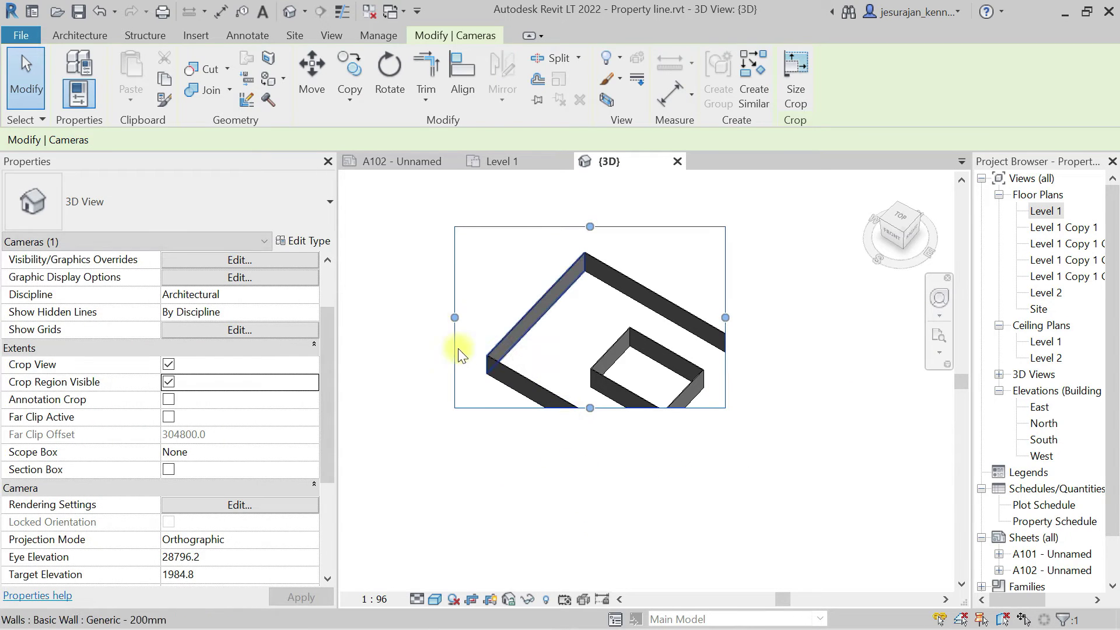
{"action": "left_click_drag", "start_coordinate": [454, 317], "coordinate": [563, 320]}
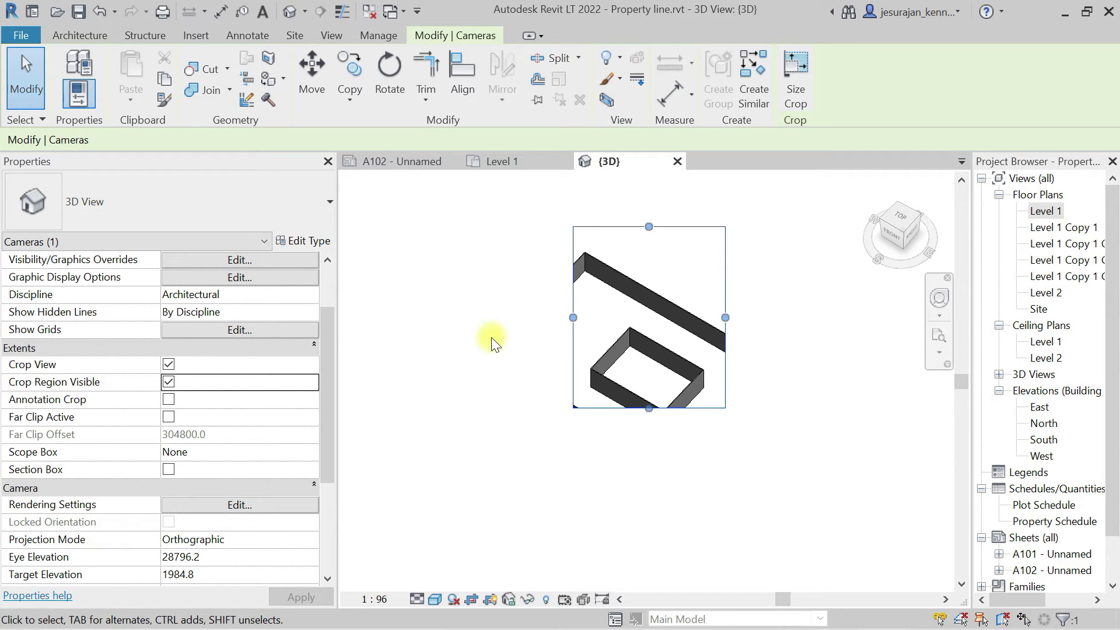
{"action": "left_click", "coordinate": [169, 399]}
{"action": "left_click", "coordinate": [629, 369]}
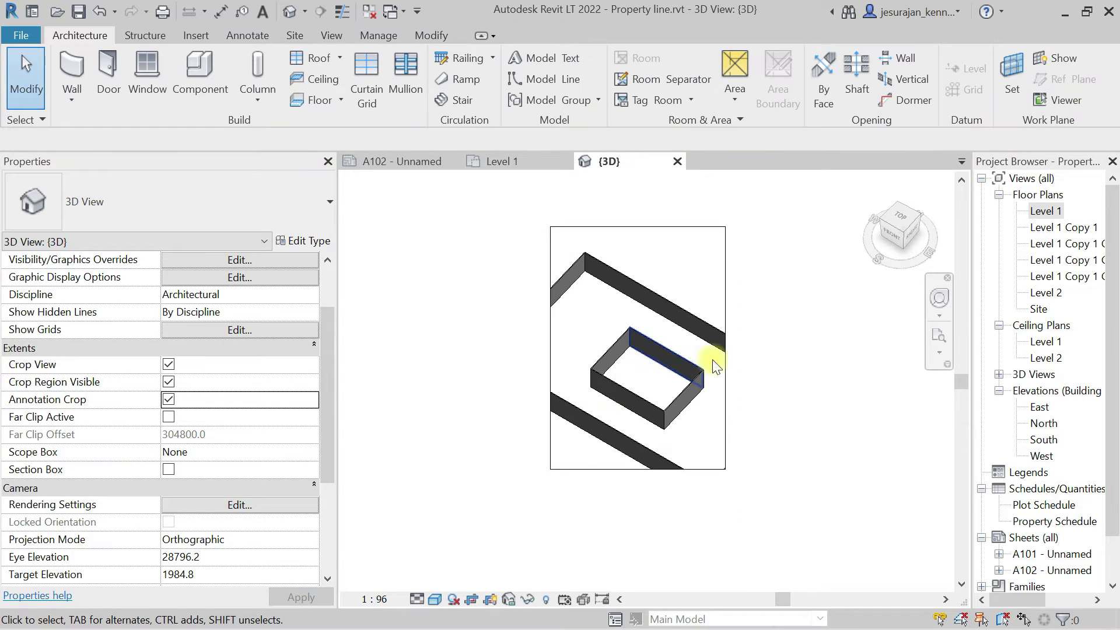
Return to the Level 1 floor plan and disable Crop View, Crop Region Visible and Annotation Crop
{"action": "double_click", "coordinate": [1038, 212]}
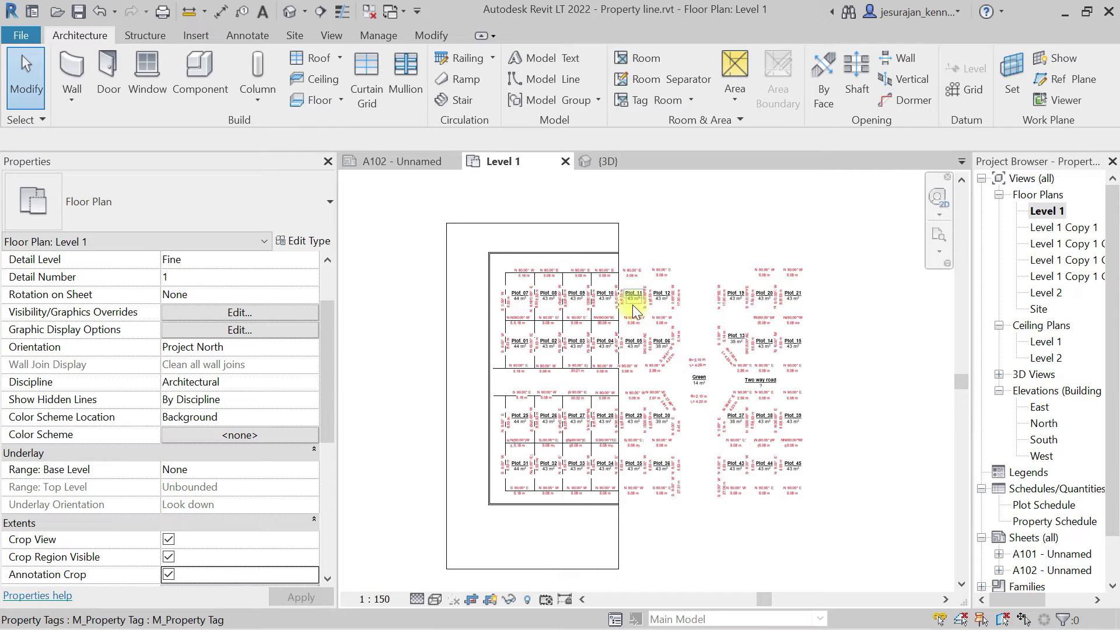
{"action": "left_click_drag", "start_coordinate": [326, 341], "coordinate": [335, 431]}
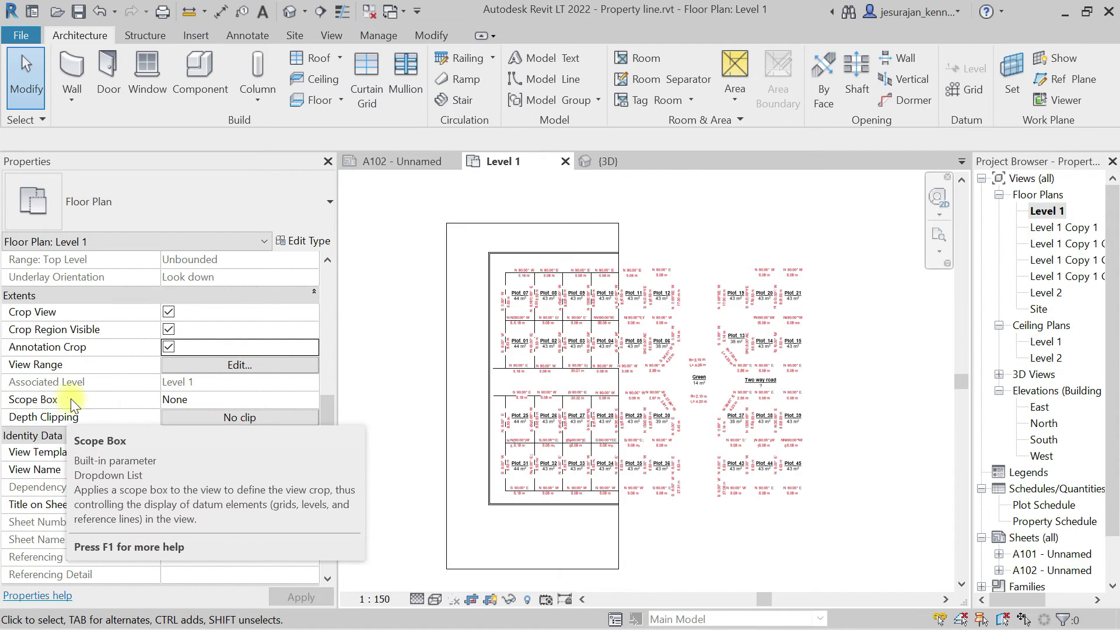
{"action": "left_click", "coordinate": [369, 336]}
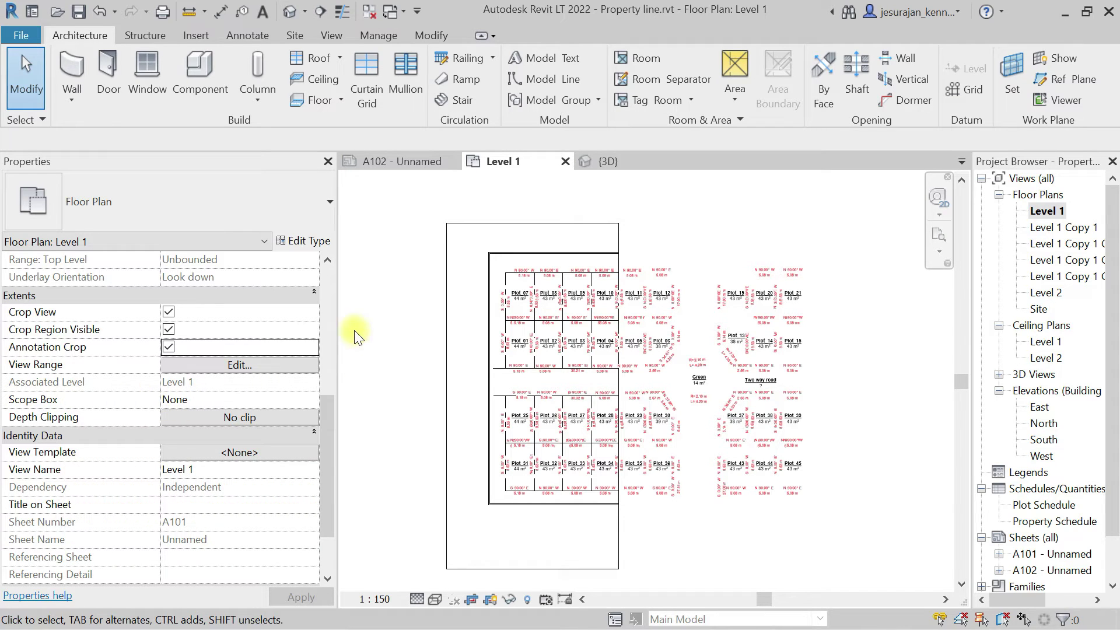
{"action": "left_click", "coordinate": [169, 313]}
{"action": "left_click", "coordinate": [168, 329]}
{"action": "left_click", "coordinate": [167, 346]}
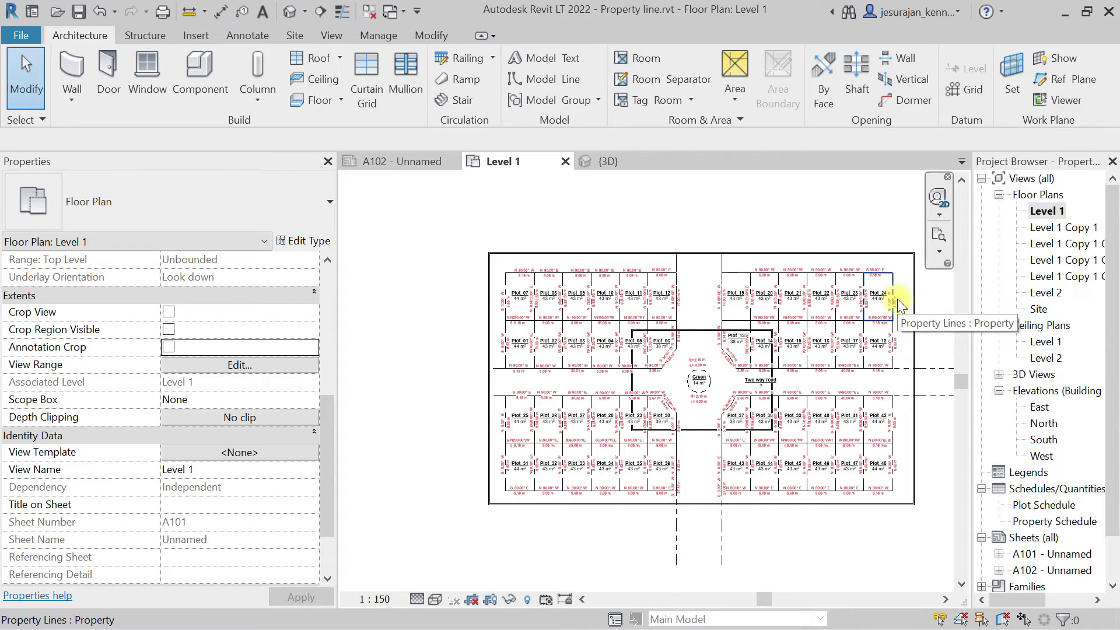
Check which scope boxes are available for the Level 1 view
{"action": "scroll", "coordinate": [516, 262], "scroll_direction": "up", "scroll_amount": 3}
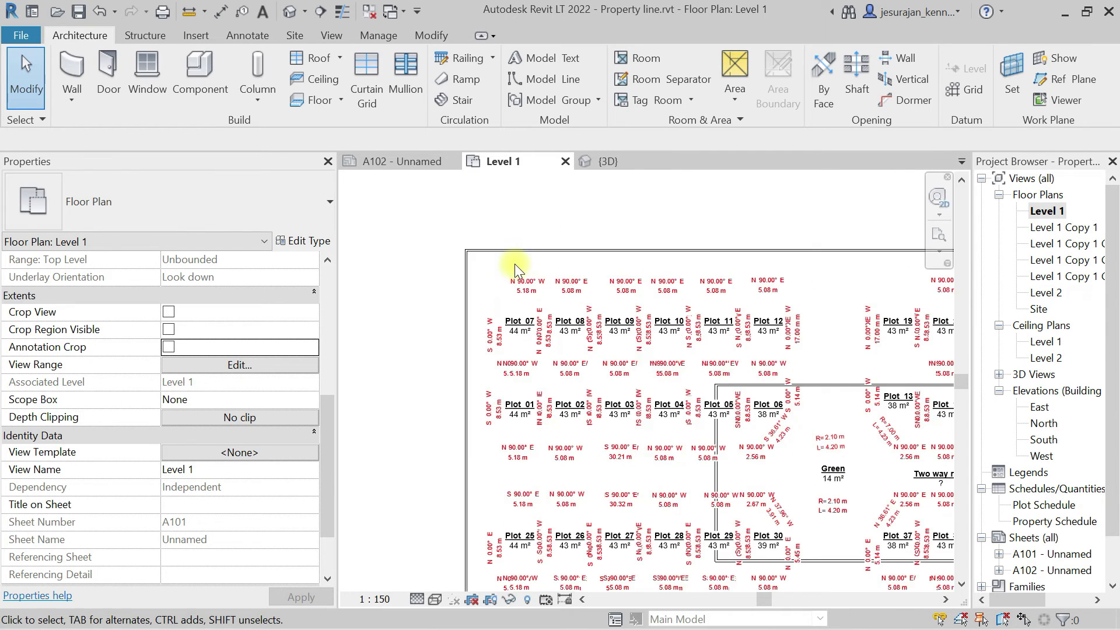
{"action": "scroll", "coordinate": [515, 268], "scroll_direction": "up", "scroll_amount": 2}
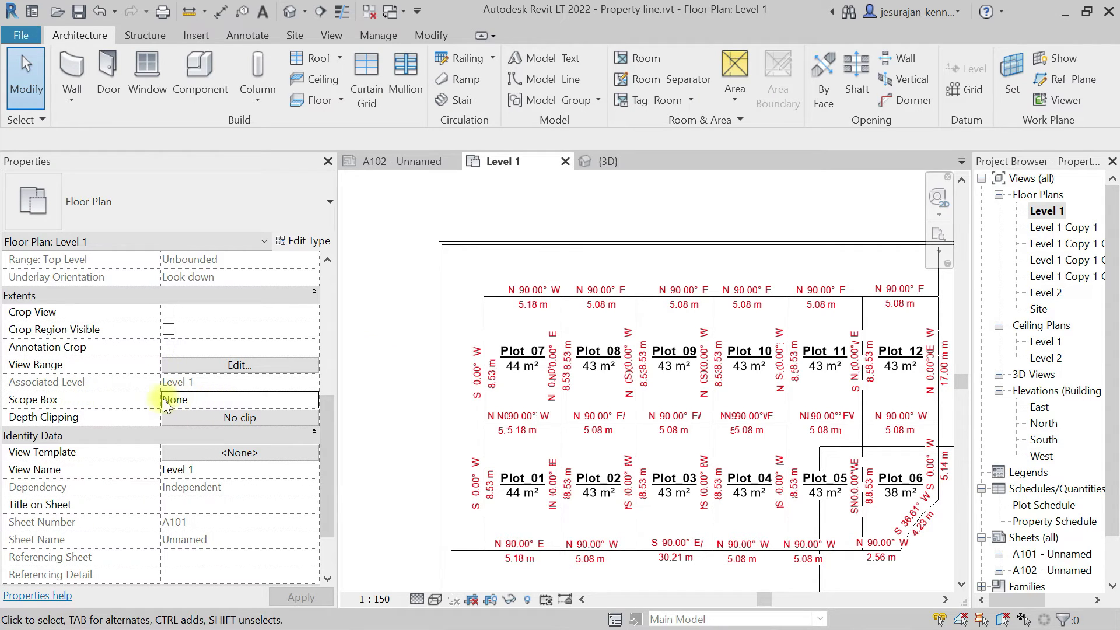
{"action": "left_click", "coordinate": [310, 399]}
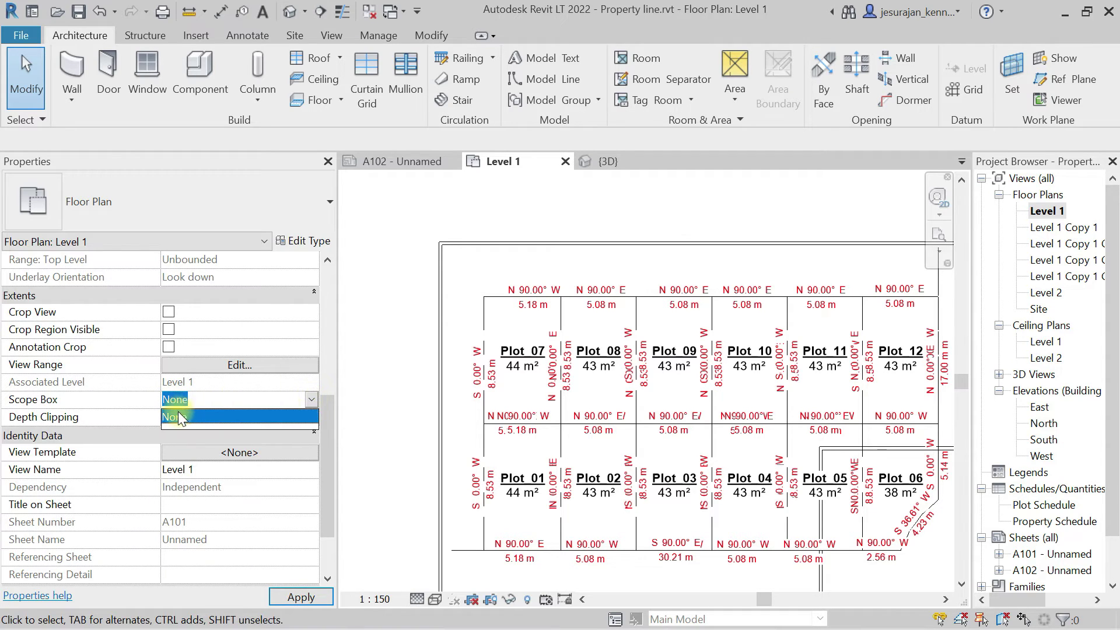
{"action": "left_click", "coordinate": [379, 382]}
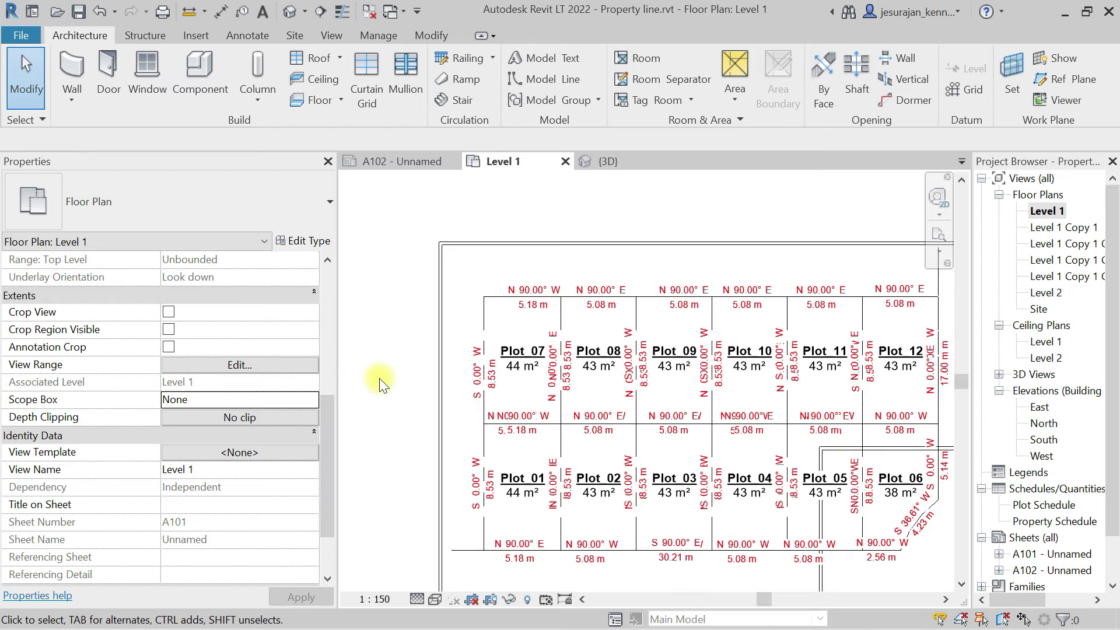
Create a scope box enclosing the outer wall's upper-left corner and Plot 07, and move its right edge slightly outward into Plot 08
{"action": "left_click", "coordinate": [333, 36]}
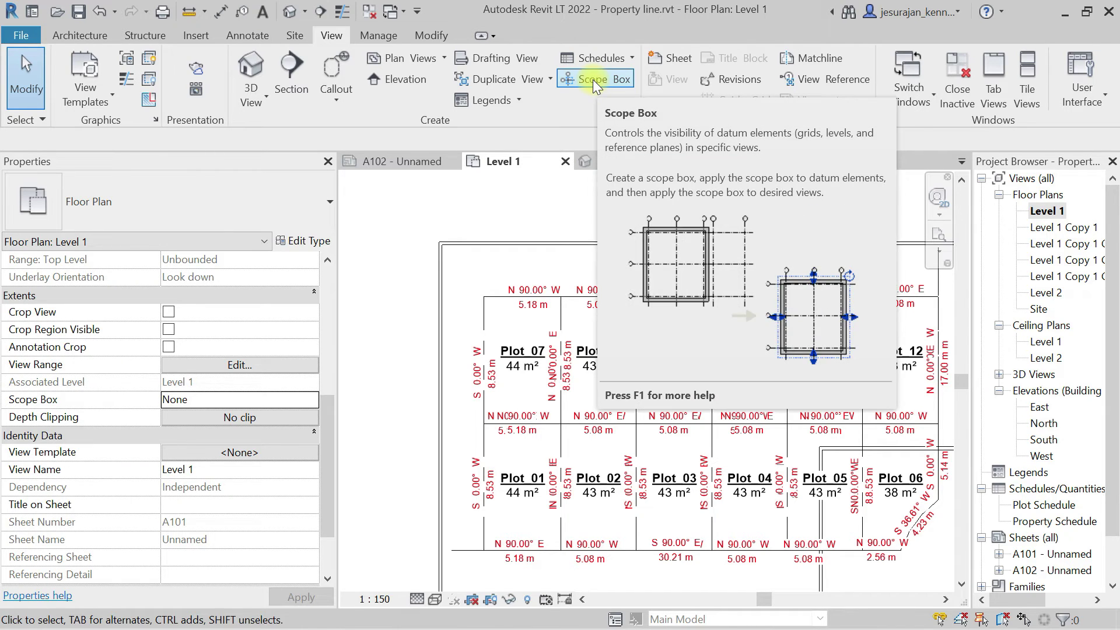
{"action": "left_click", "coordinate": [592, 80]}
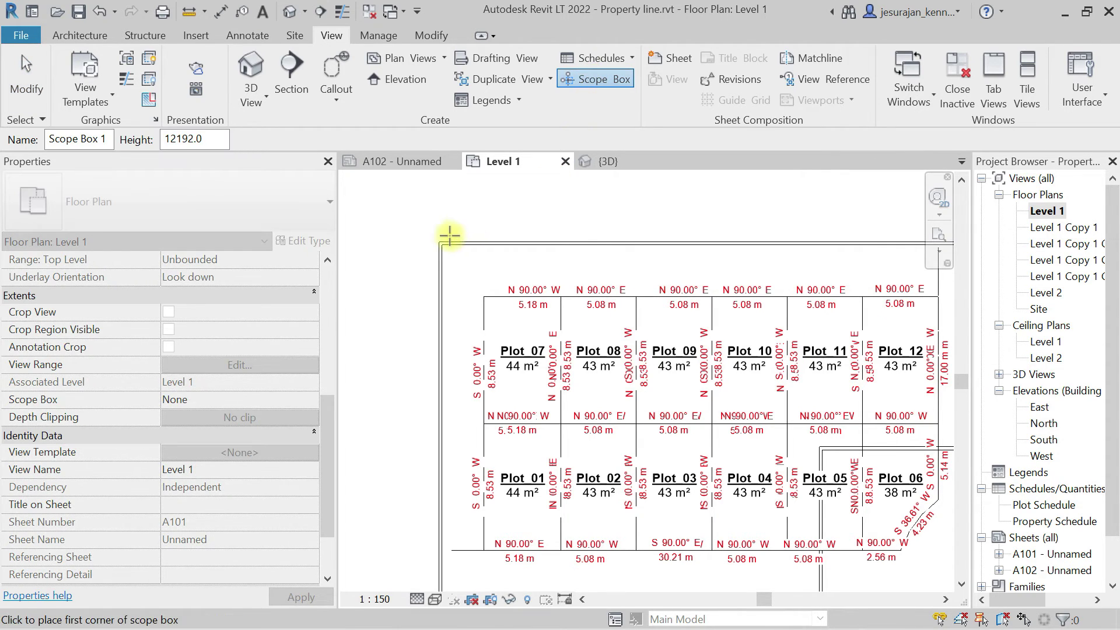
{"action": "left_click", "coordinate": [406, 223]}
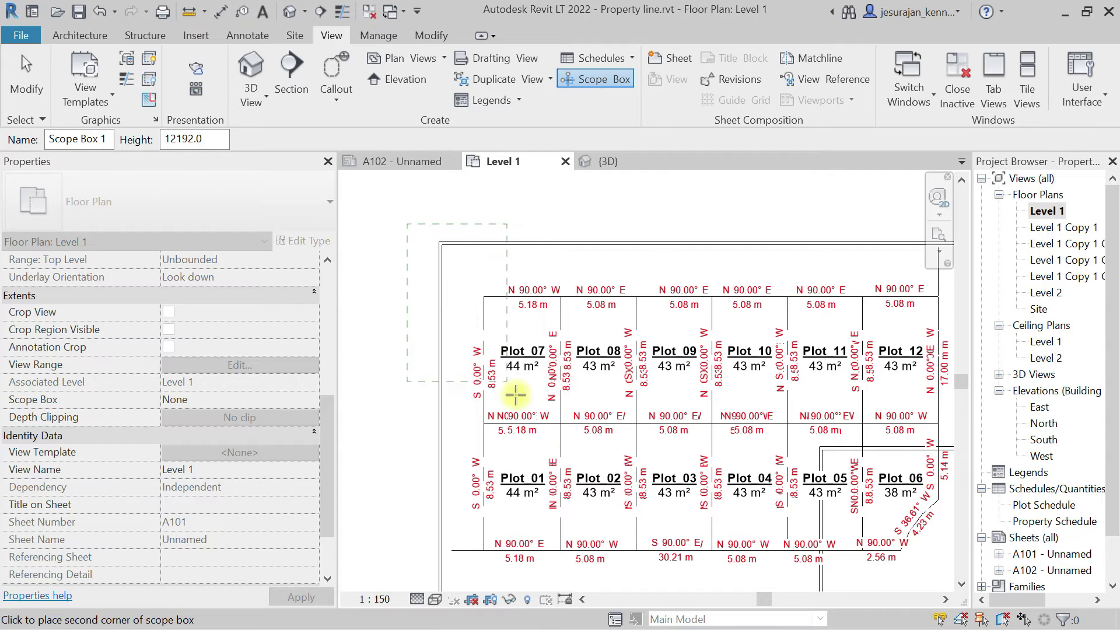
{"action": "left_click", "coordinate": [579, 446]}
{"action": "scroll", "coordinate": [440, 298], "scroll_direction": "up", "scroll_amount": 2}
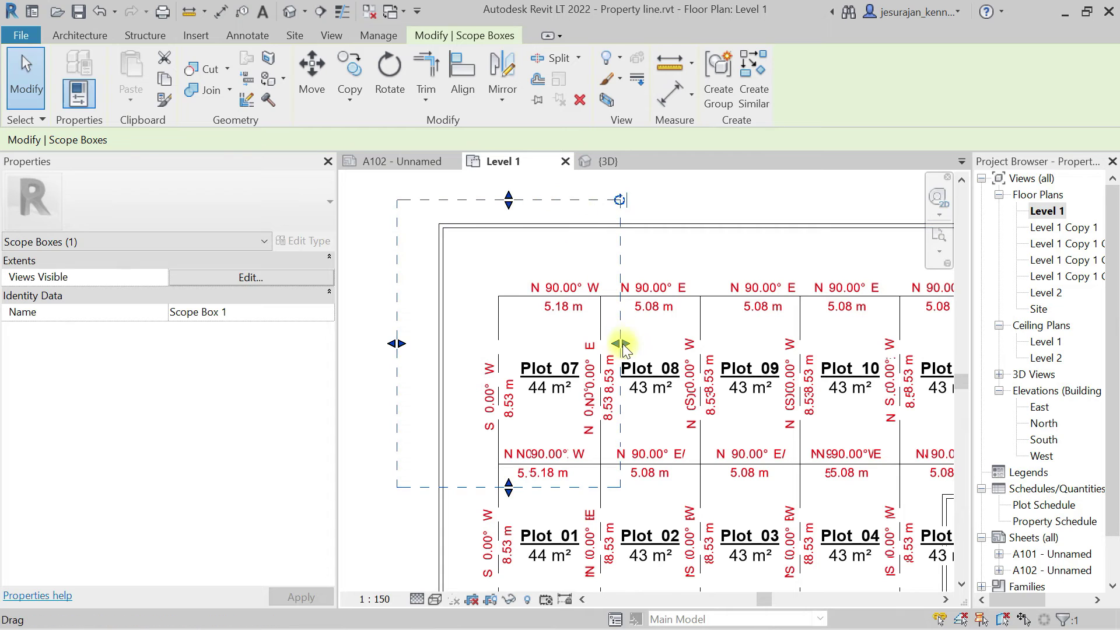
{"action": "mouse_move", "coordinate": [621, 344]}
{"action": "left_mouse_down"}
{"action": "mouse_move", "coordinate": [682, 343]}
{"action": "mouse_move", "coordinate": [630, 345]}
{"action": "left_mouse_up"}
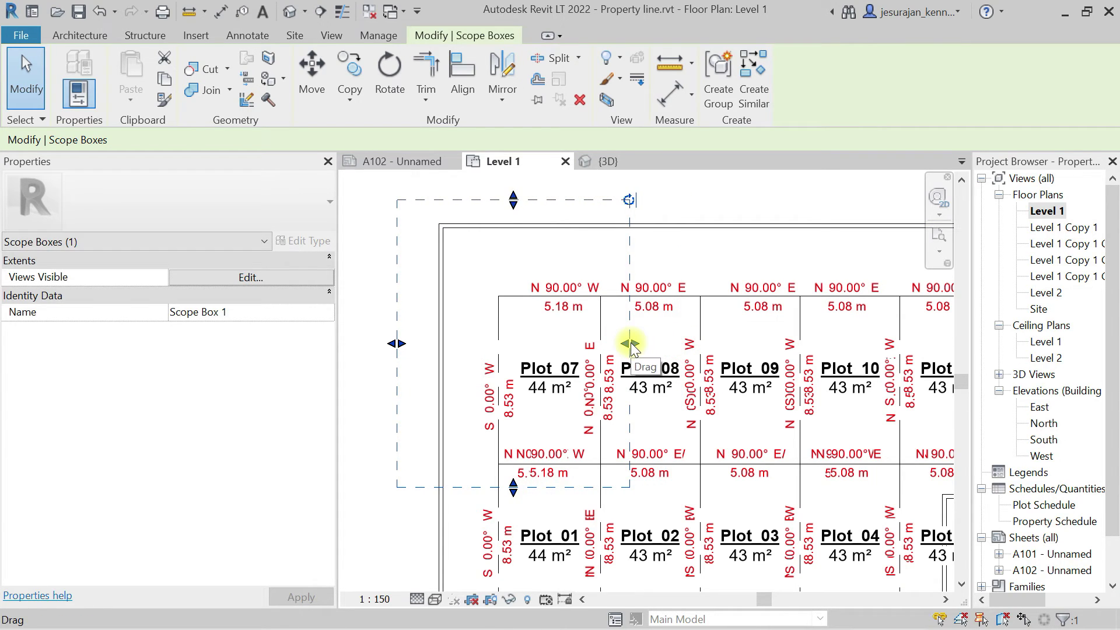
{"action": "left_click", "coordinate": [671, 254]}
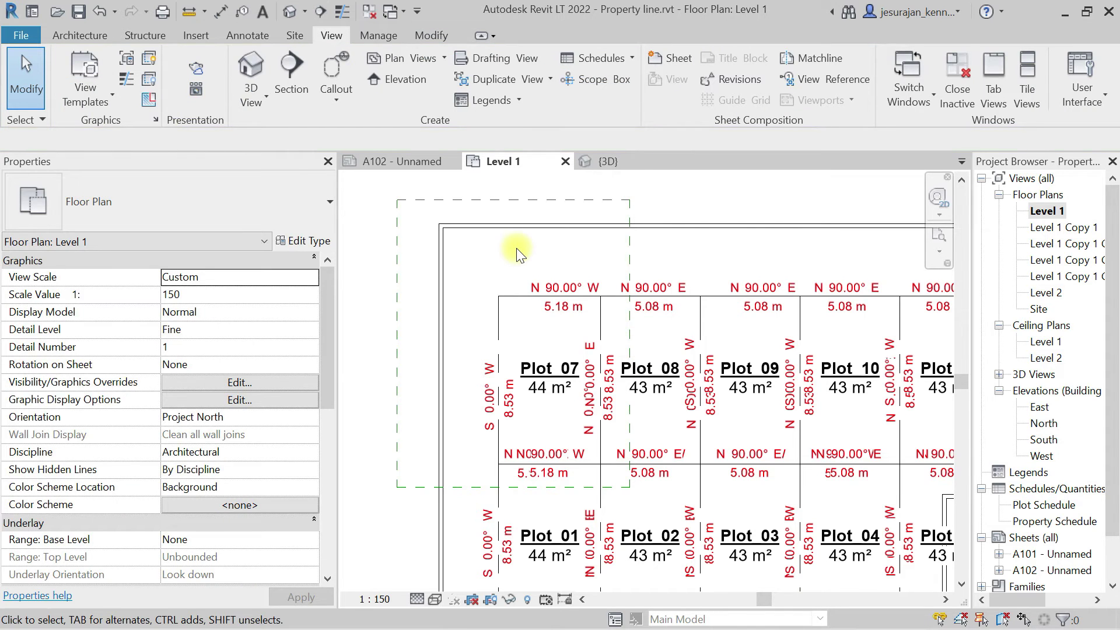
{"action": "scroll", "coordinate": [517, 249], "scroll_direction": "down", "scroll_amount": 1}
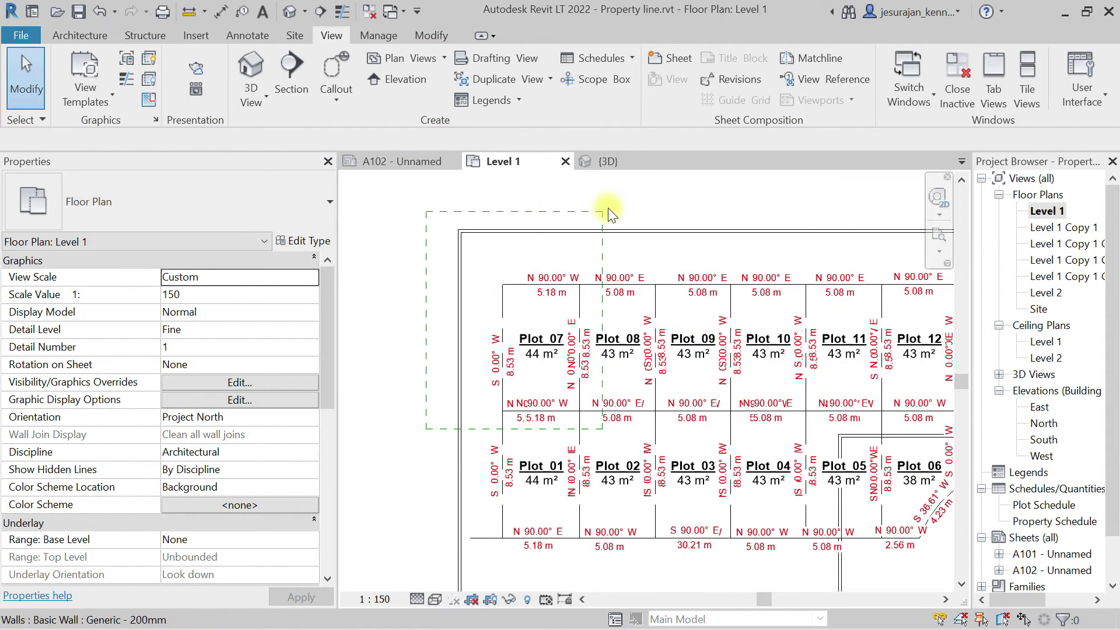
Inspect the new scope box's name and its Views Visible settings without changing them
{"action": "left_click", "coordinate": [524, 211]}
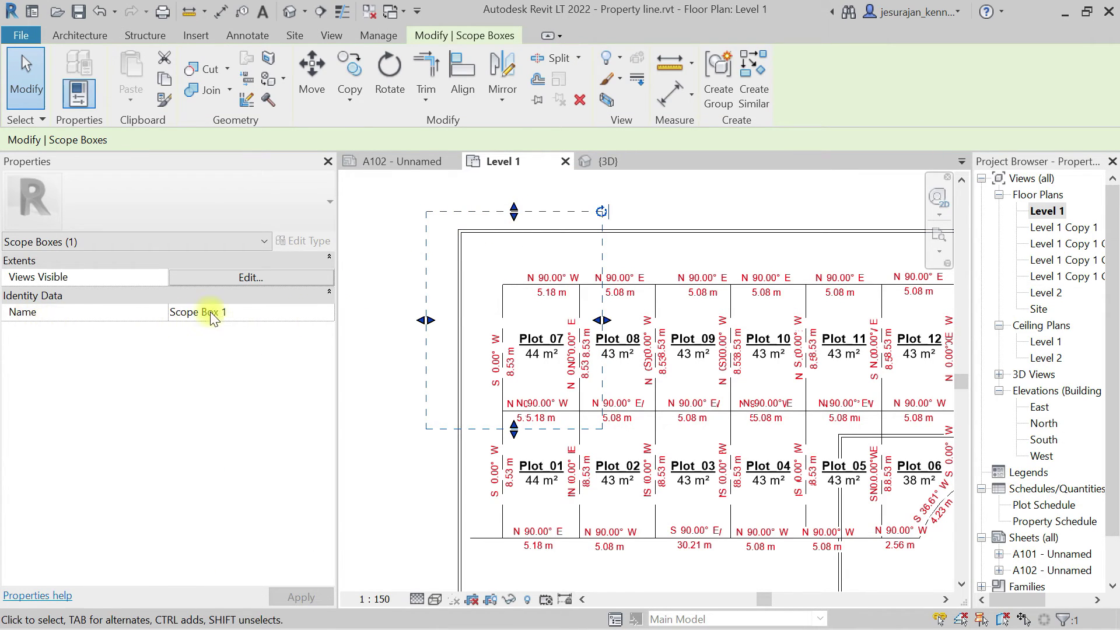
{"action": "left_click", "coordinate": [250, 310]}
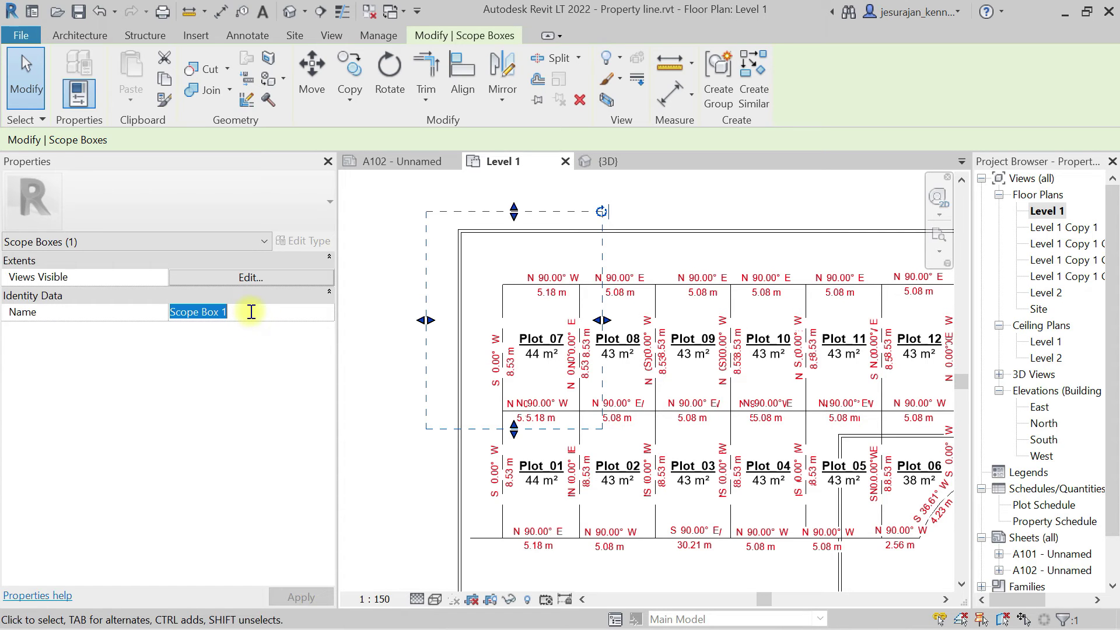
{"action": "left_click", "coordinate": [260, 278]}
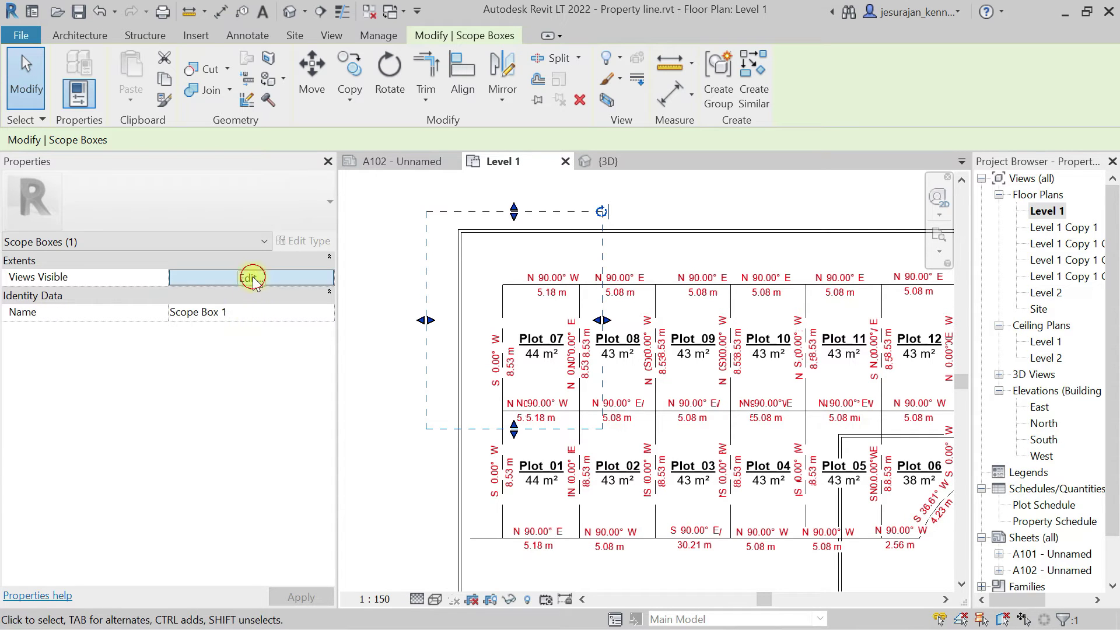
{"action": "mouse_move", "coordinate": [799, 297]}
{"action": "left_mouse_down"}
{"action": "mouse_move", "coordinate": [799, 369]}
{"action": "mouse_move", "coordinate": [796, 285]}
{"action": "left_mouse_up"}
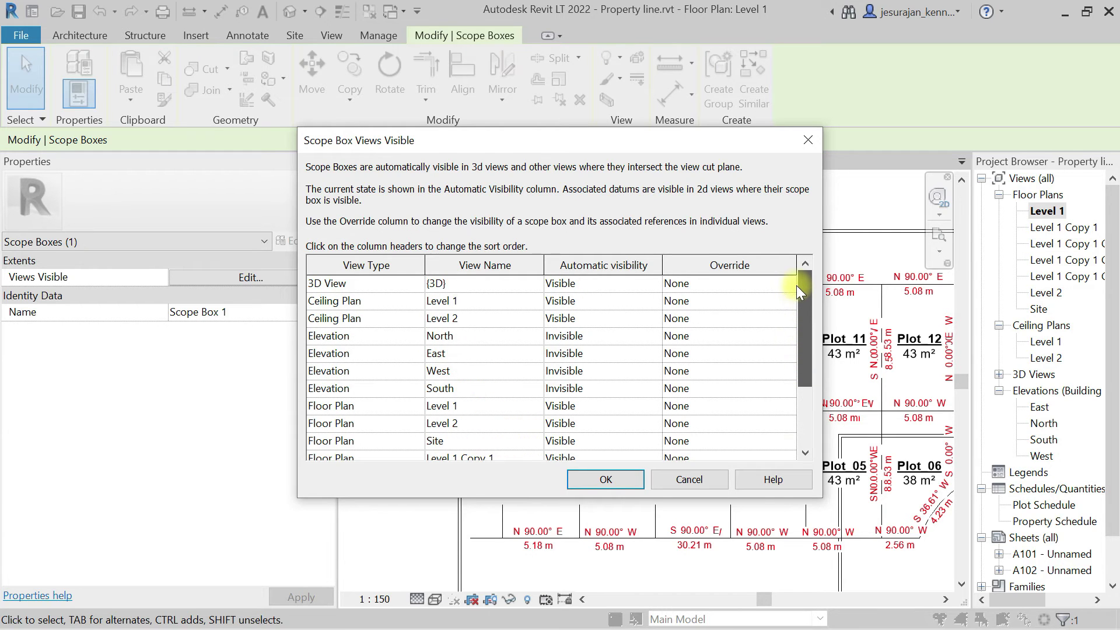
{"action": "left_click", "coordinate": [807, 139]}
{"action": "left_click", "coordinate": [657, 207]}
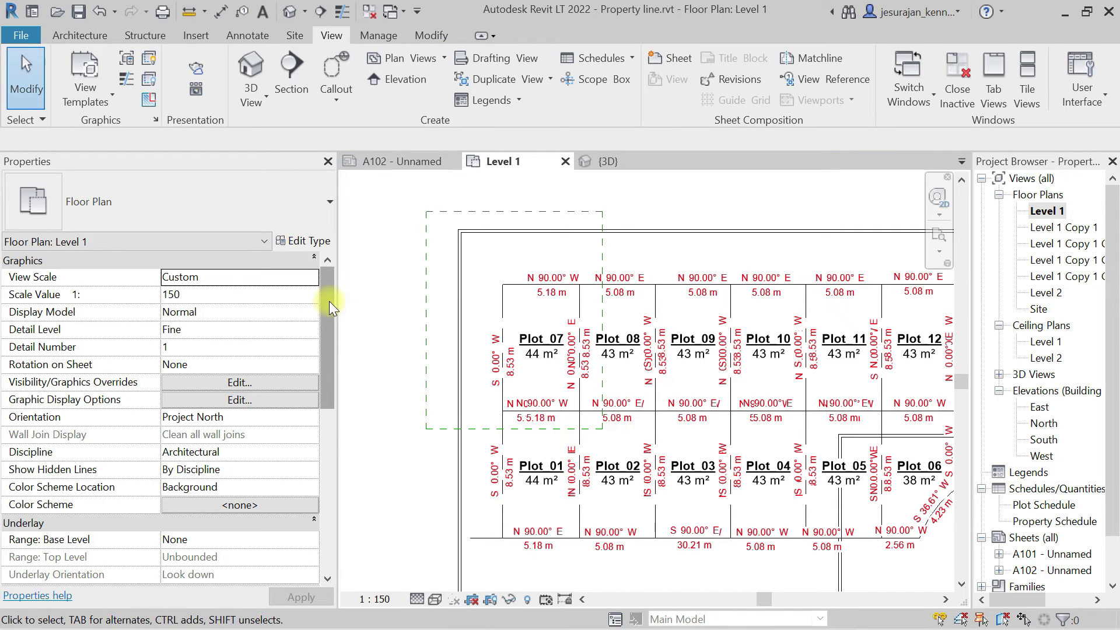
Assign Scope Box 1 to the Level 1 floor plan view
{"action": "left_click_drag", "start_coordinate": [329, 300], "coordinate": [330, 428]}
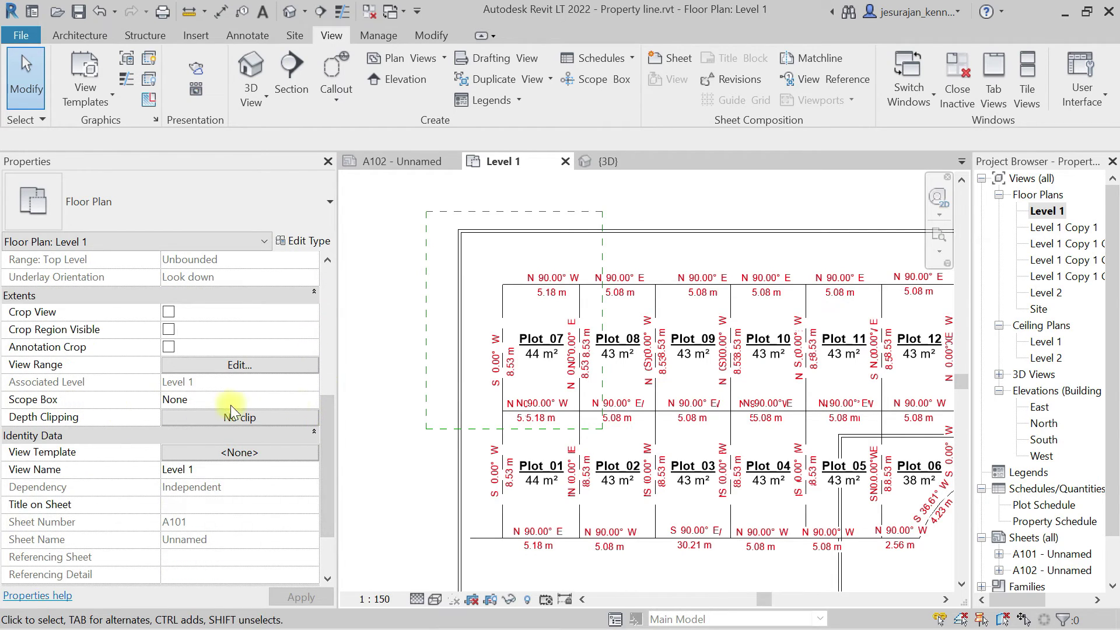
{"action": "left_click", "coordinate": [309, 399]}
{"action": "left_click", "coordinate": [310, 400]}
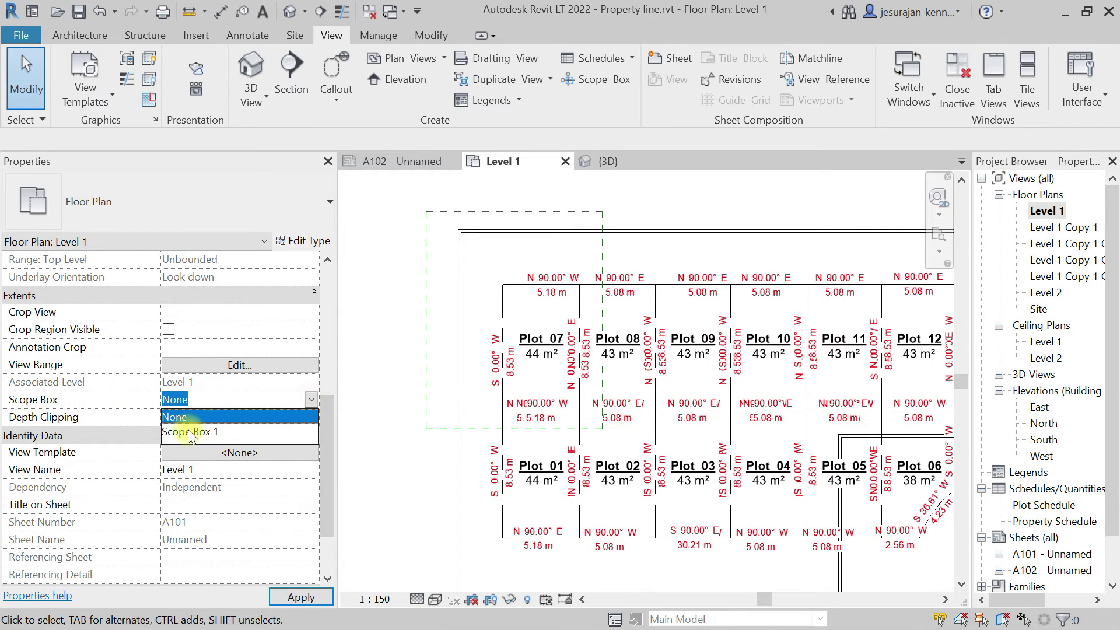
{"action": "left_click", "coordinate": [219, 432]}
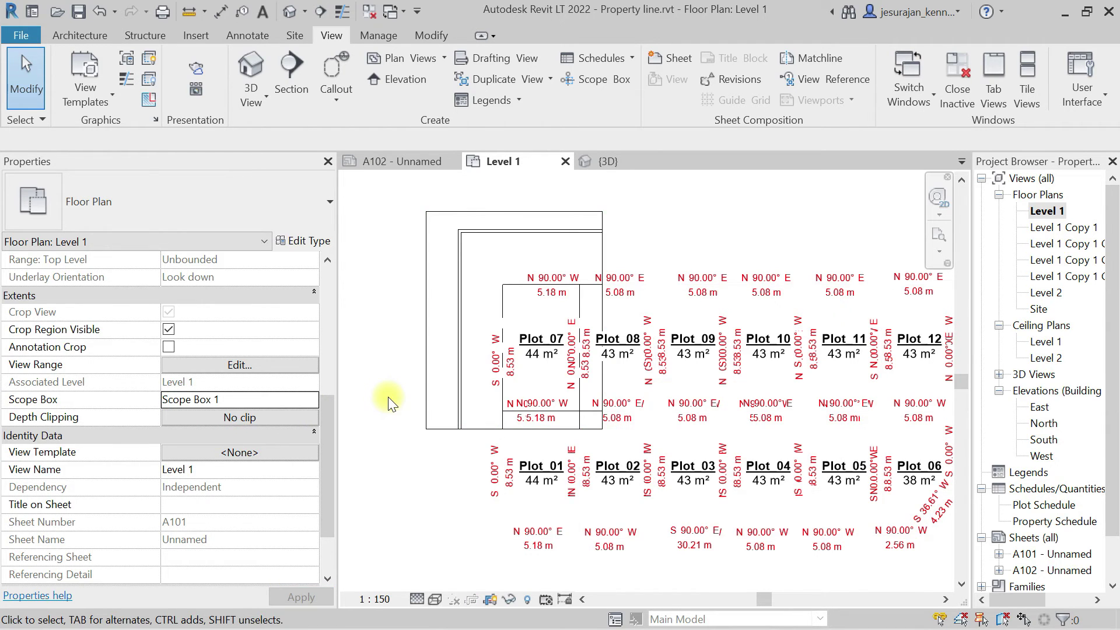
Turn on Annotation Crop for the Level 1 plan and pull the annotation crop's right edge in to the crop region beside Plot 07
{"action": "scroll", "coordinate": [388, 396], "scroll_direction": "down", "scroll_amount": 3}
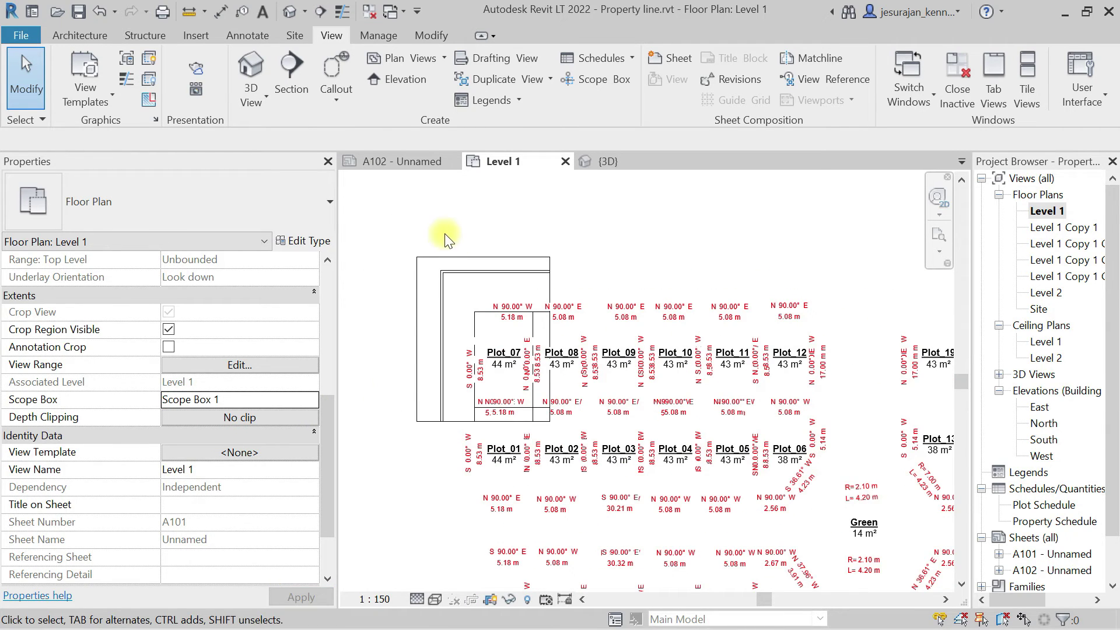
{"action": "left_click", "coordinate": [460, 255]}
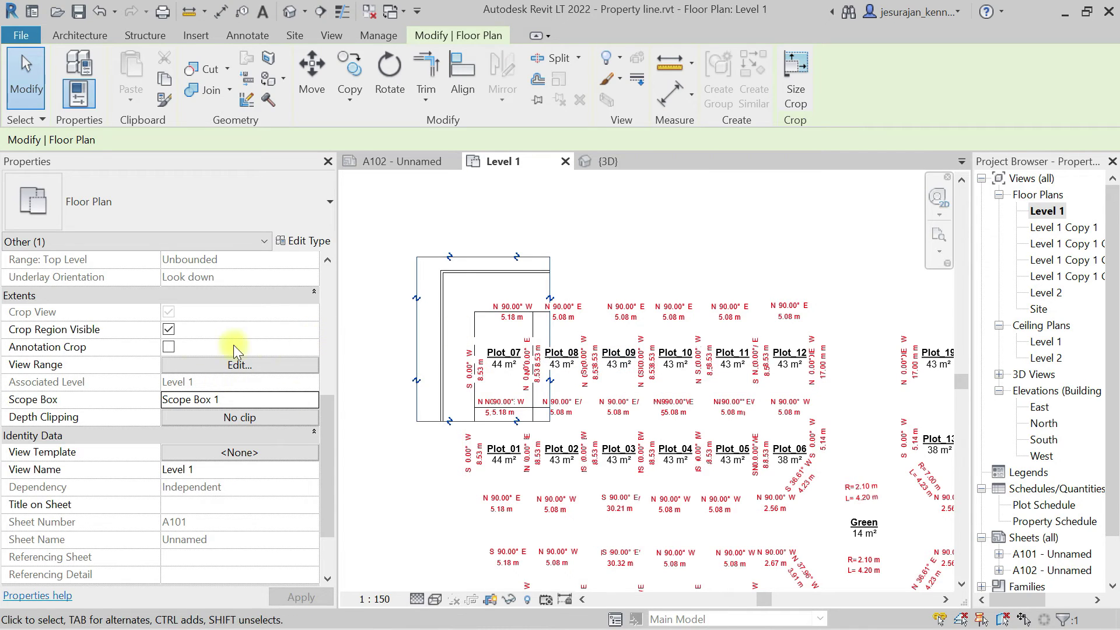
{"action": "left_click", "coordinate": [169, 347]}
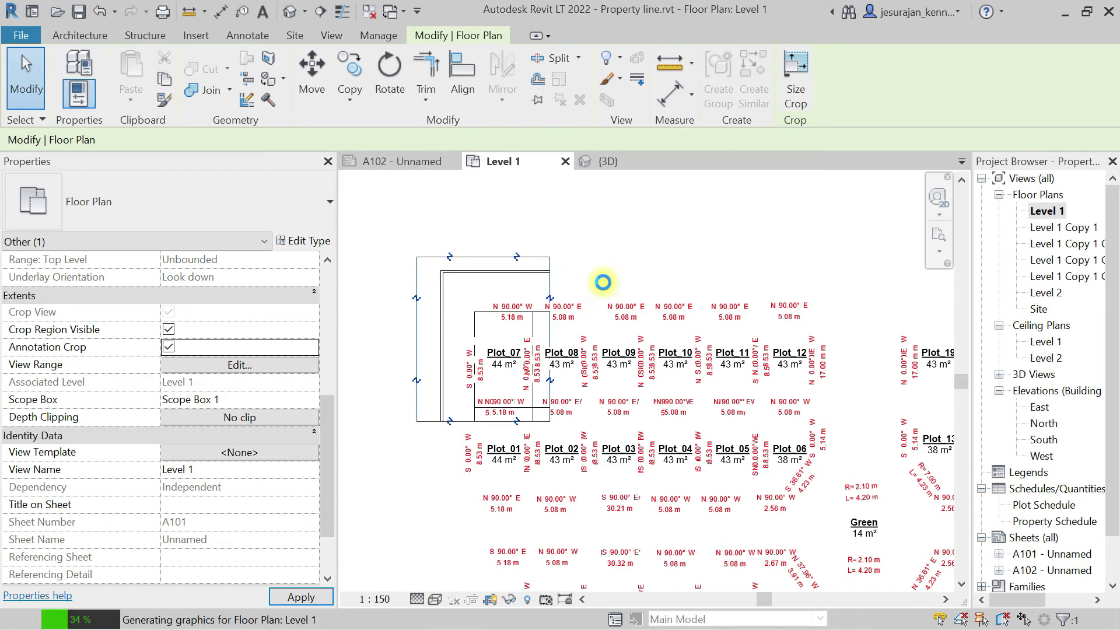
{"action": "scroll", "coordinate": [505, 408], "scroll_direction": "down", "scroll_amount": 1}
{"action": "left_click_drag", "start_coordinate": [876, 333], "coordinate": [556, 336]}
{"action": "left_click", "coordinate": [788, 305]}
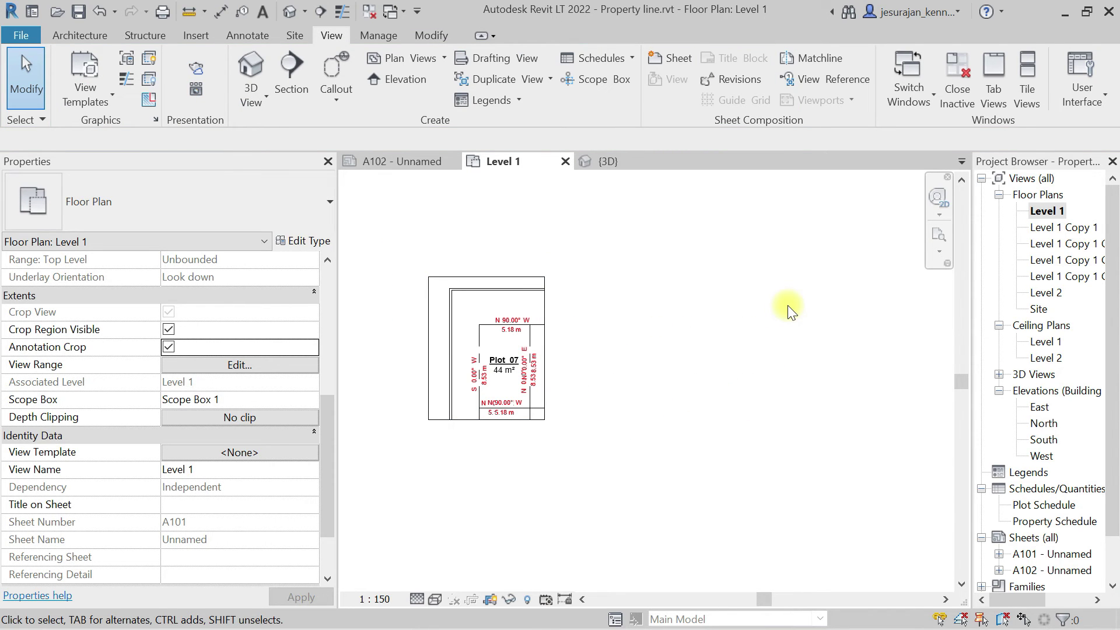
Open the default 3D view and set its Scope Box to Scope Box 1
{"action": "left_click", "coordinate": [256, 61]}
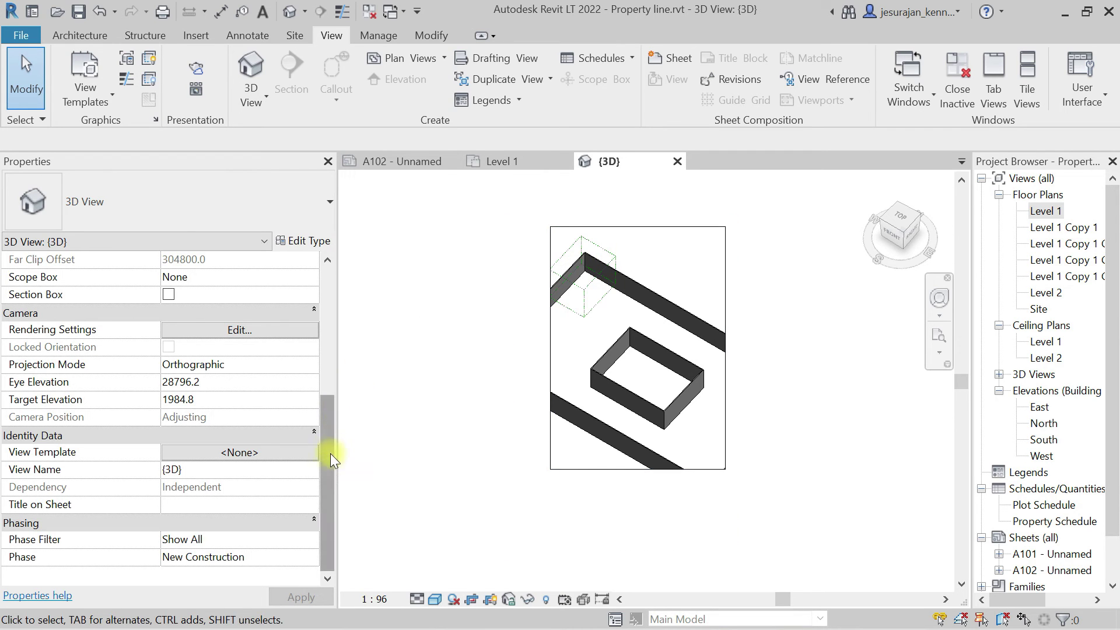
{"action": "left_click_drag", "start_coordinate": [323, 470], "coordinate": [323, 397]}
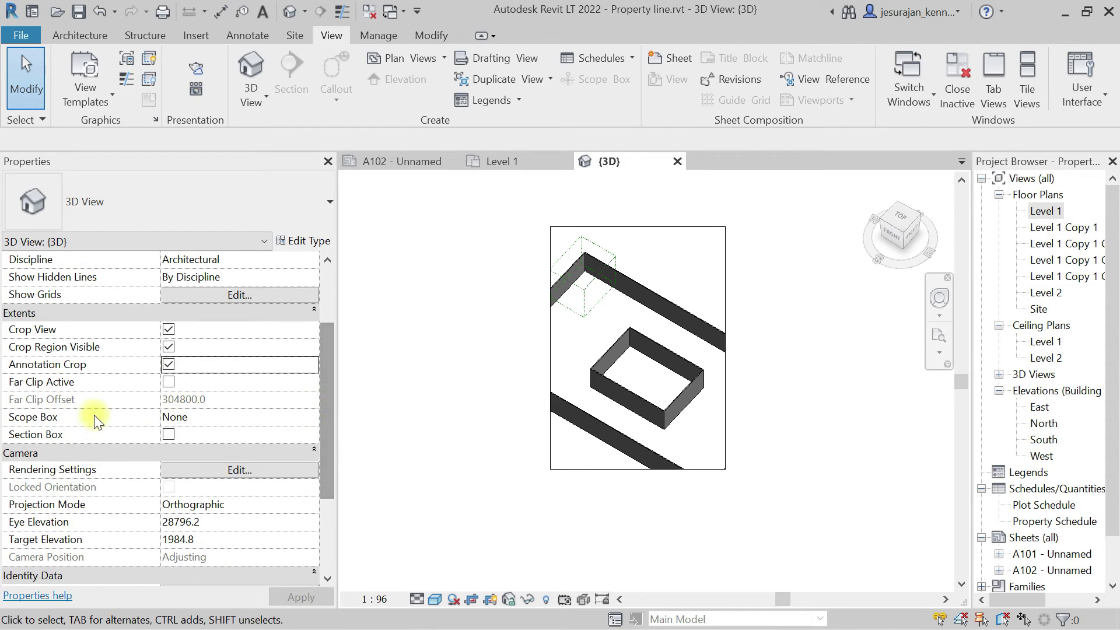
{"action": "left_click", "coordinate": [309, 418]}
{"action": "left_click", "coordinate": [223, 449]}
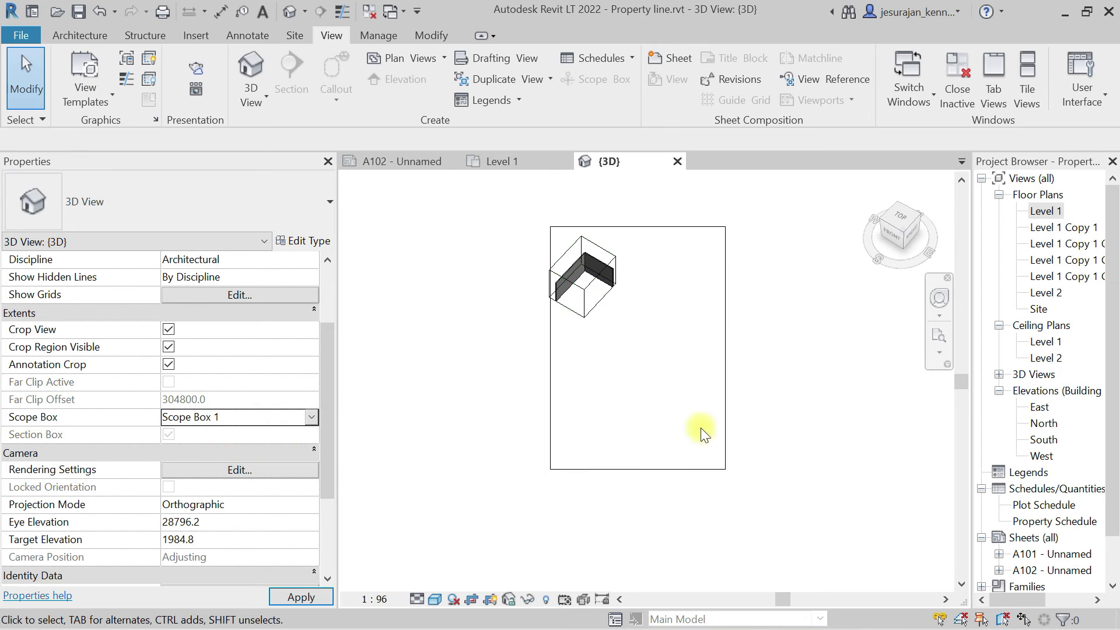
Select the box clipping the wall corner in the 3D view and examine it up close
{"action": "left_click", "coordinate": [603, 255]}
{"action": "scroll", "coordinate": [604, 262], "scroll_direction": "up", "scroll_amount": 2}
{"action": "scroll", "coordinate": [605, 262], "scroll_direction": "up", "scroll_amount": 2}
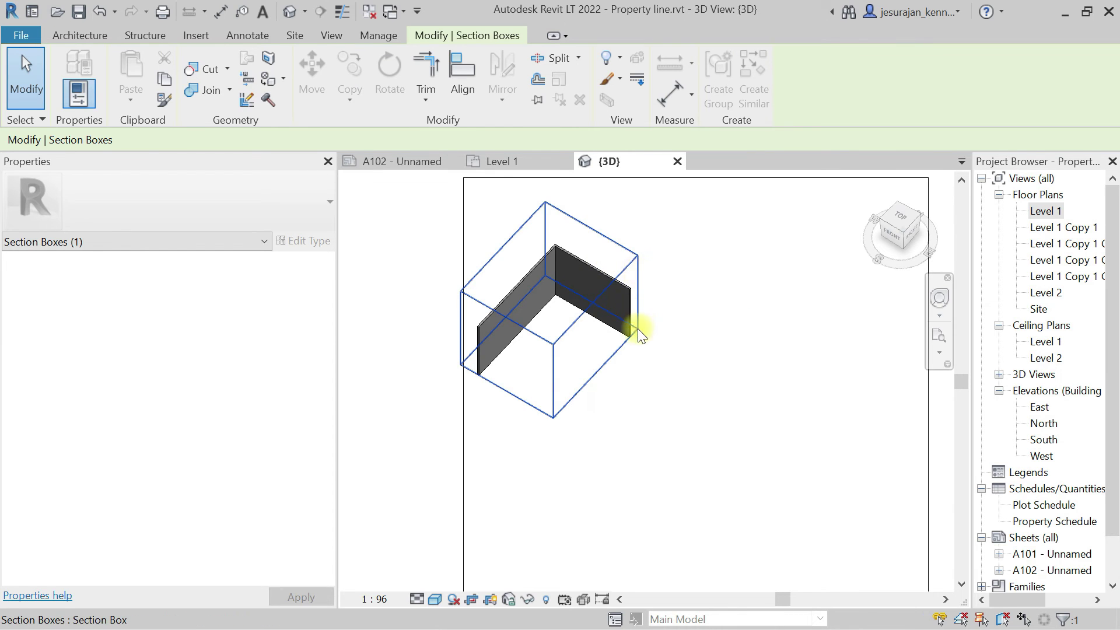
{"action": "left_click", "coordinate": [665, 292]}
Shrink the 3D view's crop region toward the boxed wall corner, and turn off Crop View, Crop Region Visible and Annotation Crop
{"action": "scroll", "coordinate": [664, 292], "scroll_direction": "down", "scroll_amount": 2}
{"action": "left_click", "coordinate": [815, 315]}
{"action": "scroll", "coordinate": [780, 338], "scroll_direction": "down", "scroll_amount": 1}
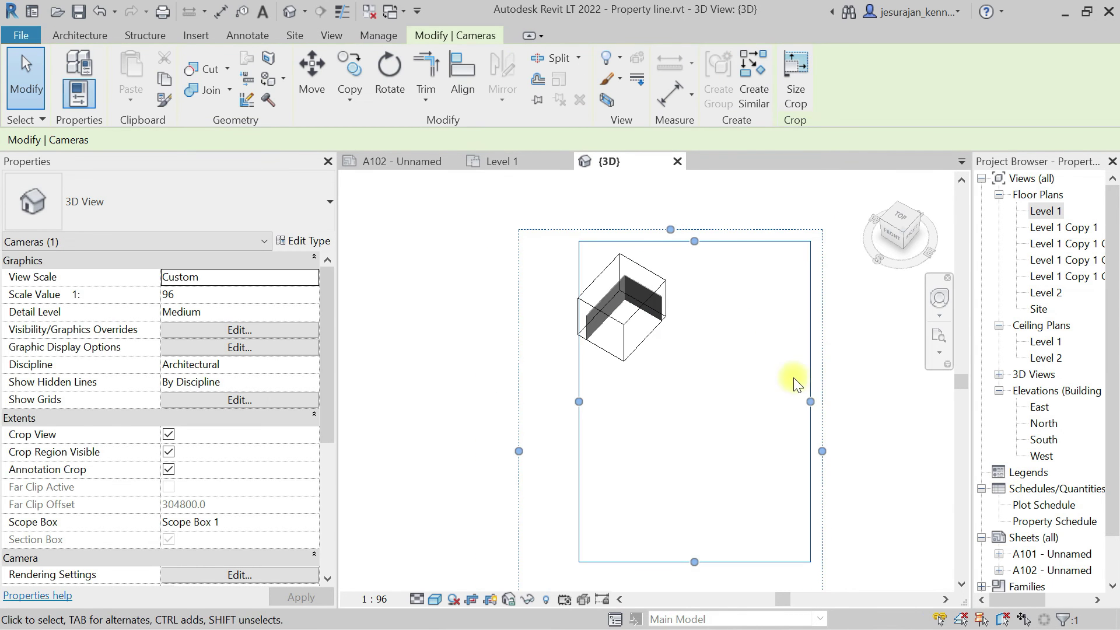
{"action": "left_click_drag", "start_coordinate": [810, 400], "coordinate": [684, 345]}
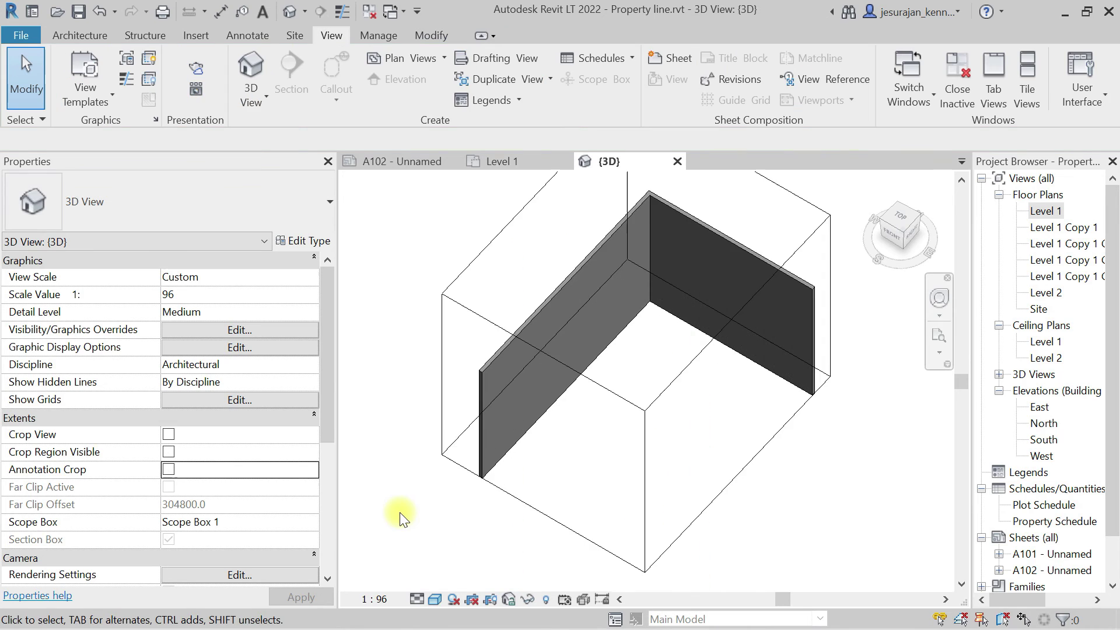
{"action": "scroll", "coordinate": [400, 512], "scroll_direction": "down", "scroll_amount": 2}
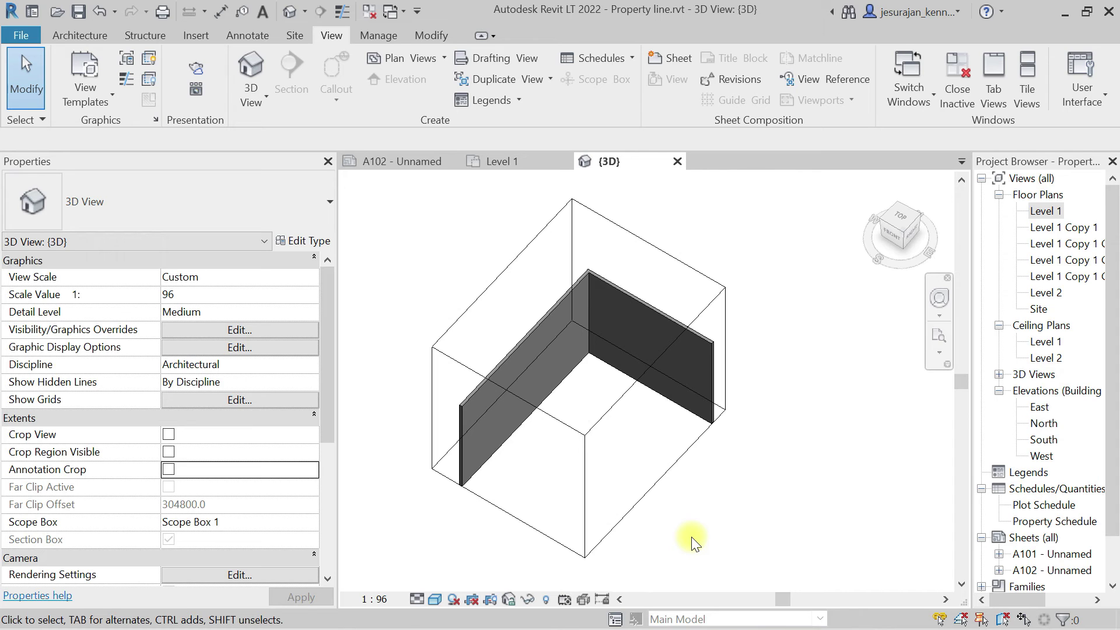
Set the 3D view's Scope Box to None and turn off its Section Box
{"action": "left_click", "coordinate": [308, 522]}
{"action": "left_click", "coordinate": [311, 522]}
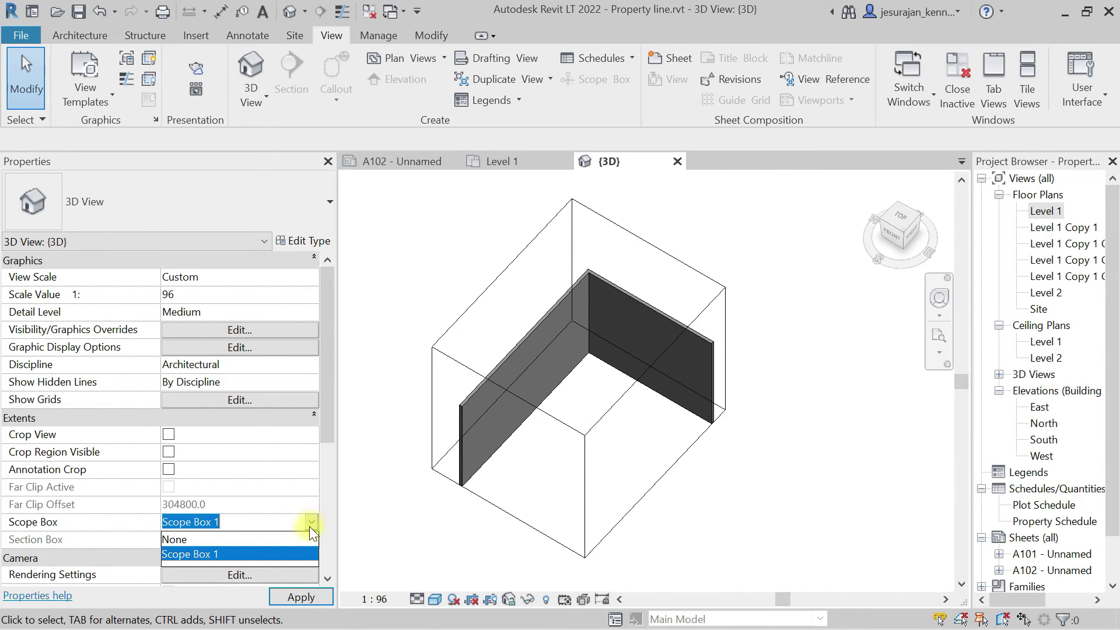
{"action": "left_click", "coordinate": [198, 537]}
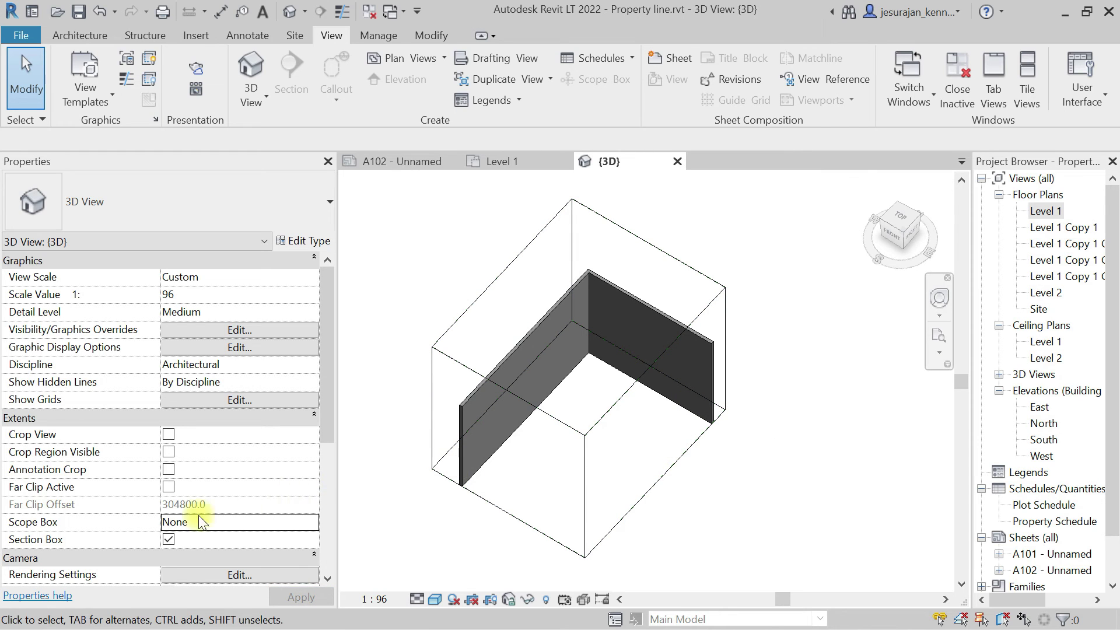
{"action": "left_click", "coordinate": [168, 538]}
{"action": "scroll", "coordinate": [594, 232], "scroll_direction": "down", "scroll_amount": 5}
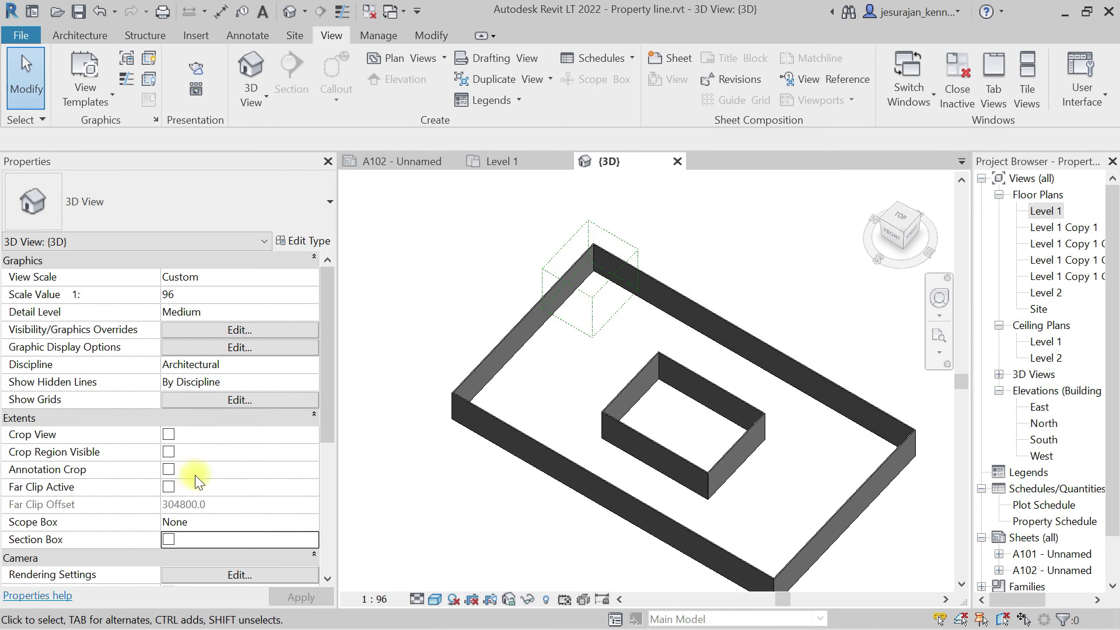
Turn on the 3D view's Section Box and pull its right-hand end face inward past the outer wall's short side
{"action": "left_click", "coordinate": [169, 539]}
{"action": "middle_click_drag", "start_coordinate": [688, 280], "coordinate": [805, 250], "text": "shift"}
{"action": "left_click", "coordinate": [807, 337]}
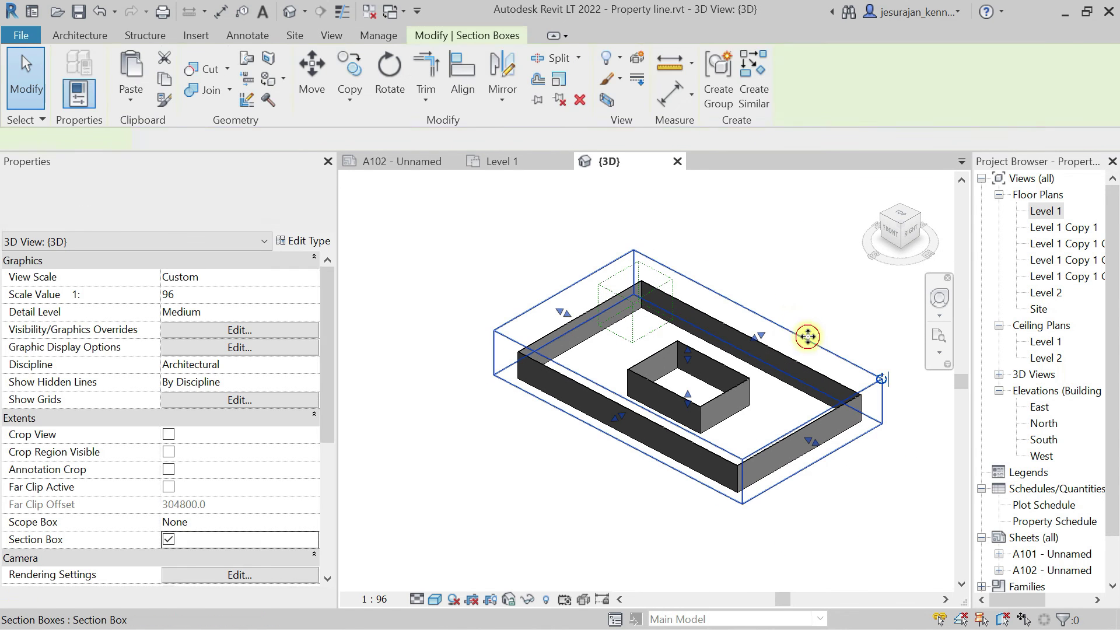
{"action": "scroll", "coordinate": [818, 420], "scroll_direction": "up", "scroll_amount": 2}
{"action": "left_click_drag", "start_coordinate": [812, 443], "coordinate": [764, 419]}
{"action": "left_click", "coordinate": [744, 218]}
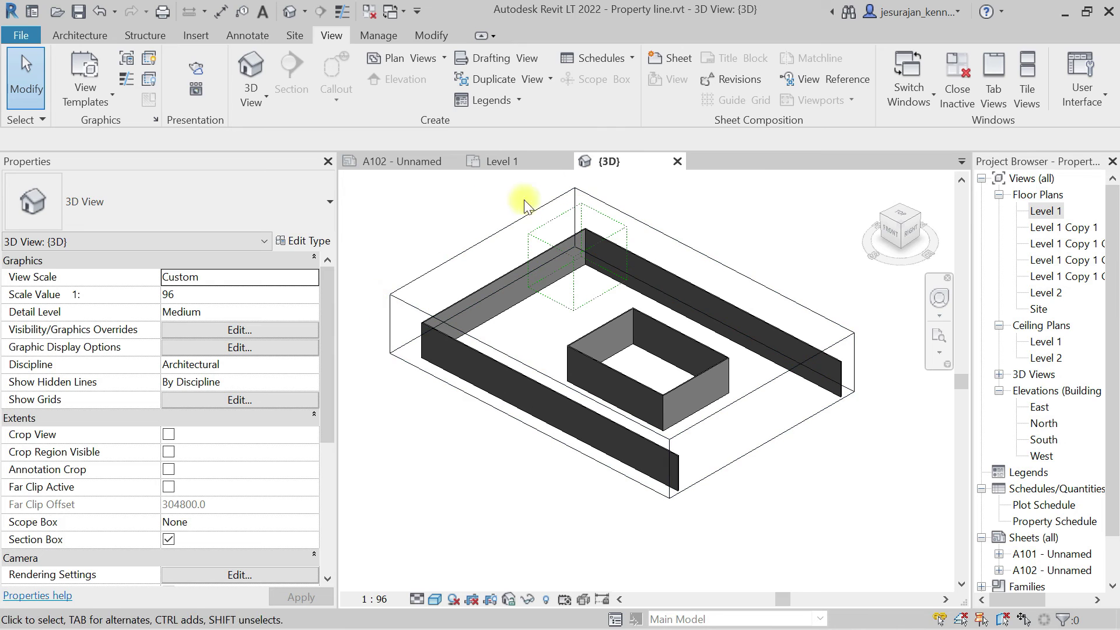
Select the scope box at the wall corner, assign Scope Box 1 to the 3D view, and examine the clipping box around the walls
{"action": "left_click", "coordinate": [551, 222]}
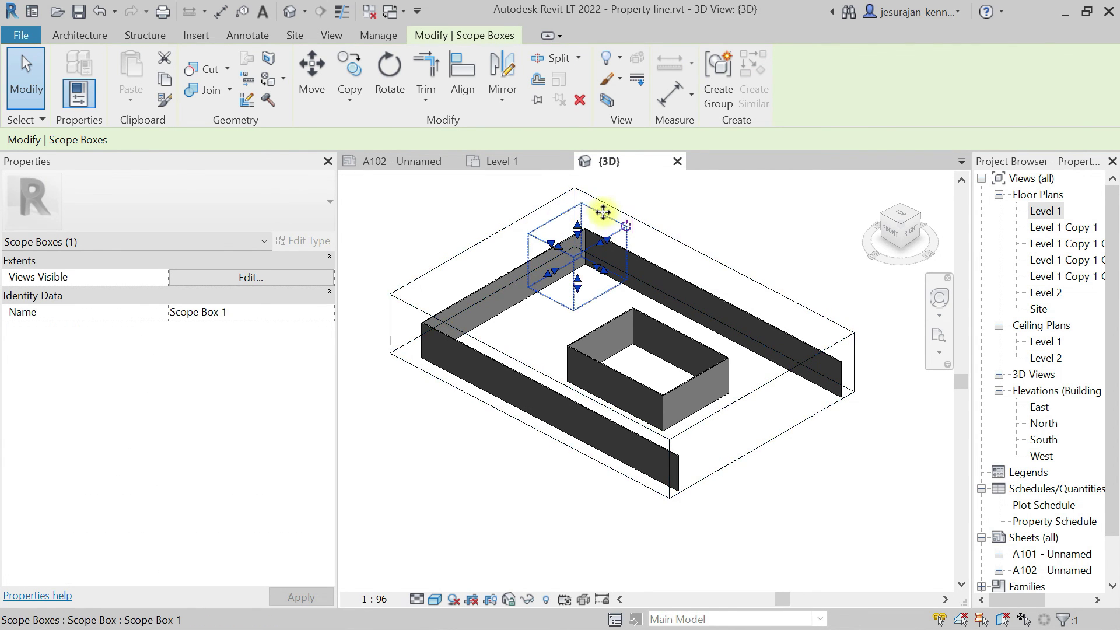
{"action": "left_click", "coordinate": [446, 478]}
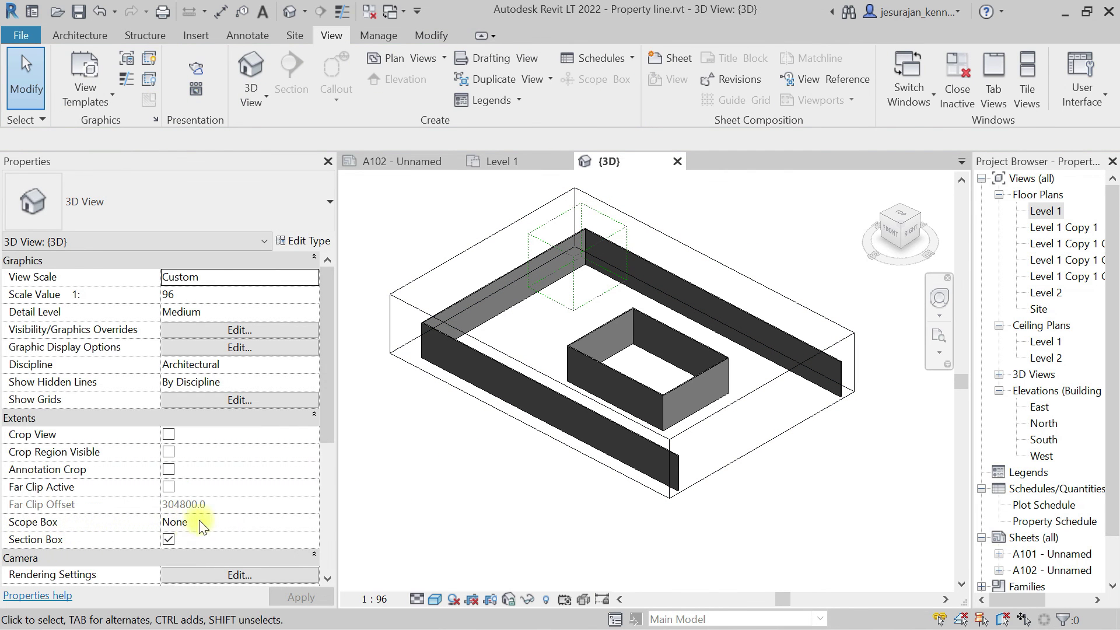
{"action": "left_click", "coordinate": [314, 522]}
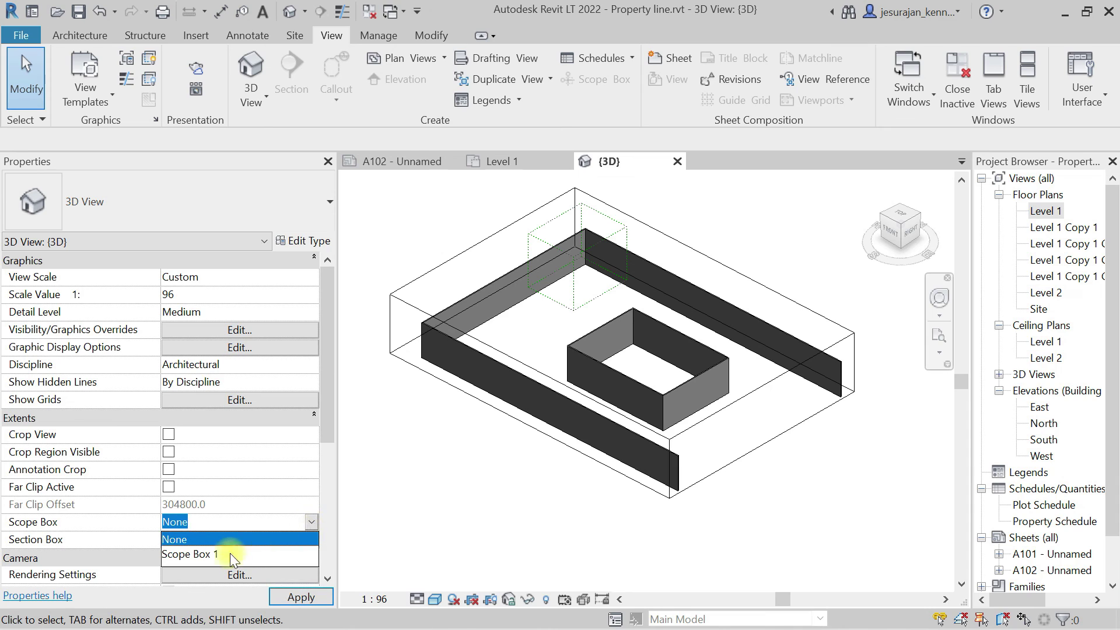
{"action": "left_click", "coordinate": [184, 553]}
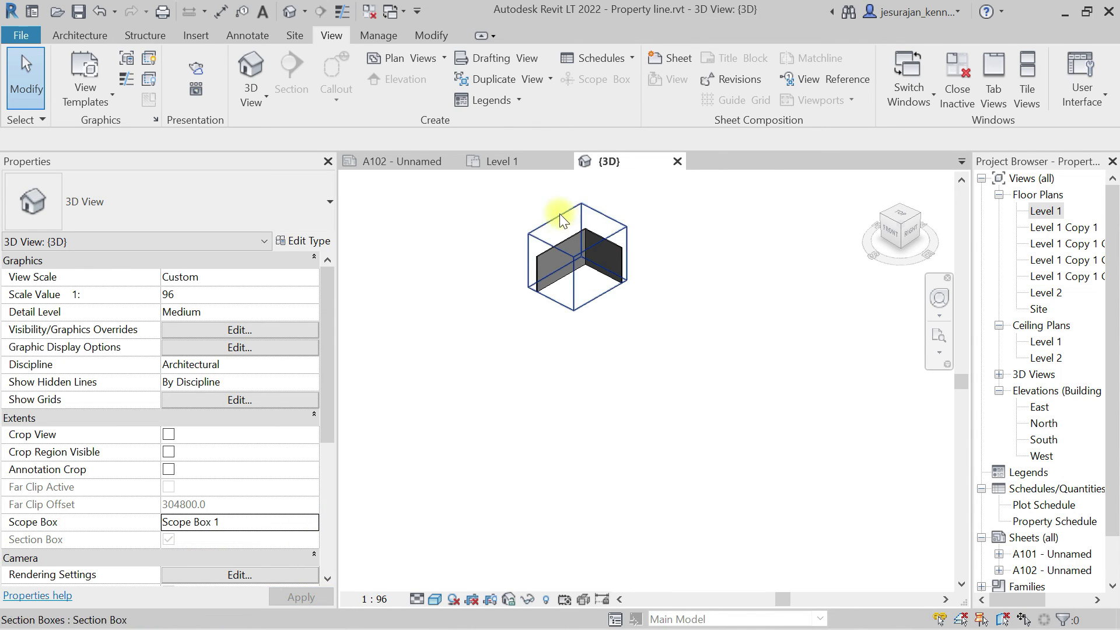
{"action": "scroll", "coordinate": [622, 303], "scroll_direction": "up", "scroll_amount": 3}
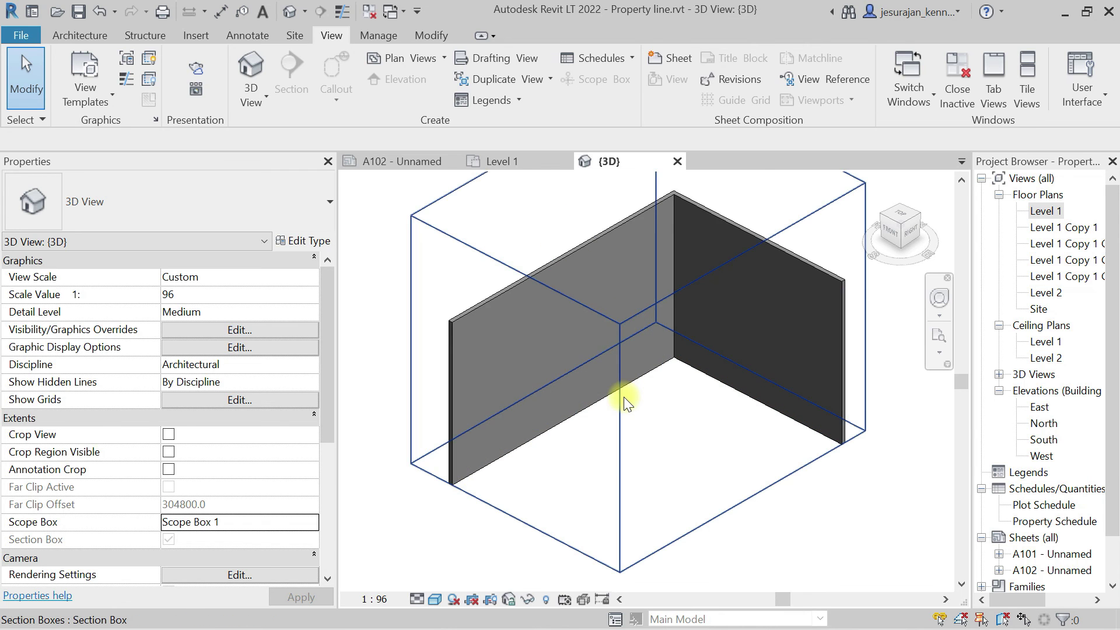
{"action": "scroll", "coordinate": [624, 397], "scroll_direction": "down", "scroll_amount": 3}
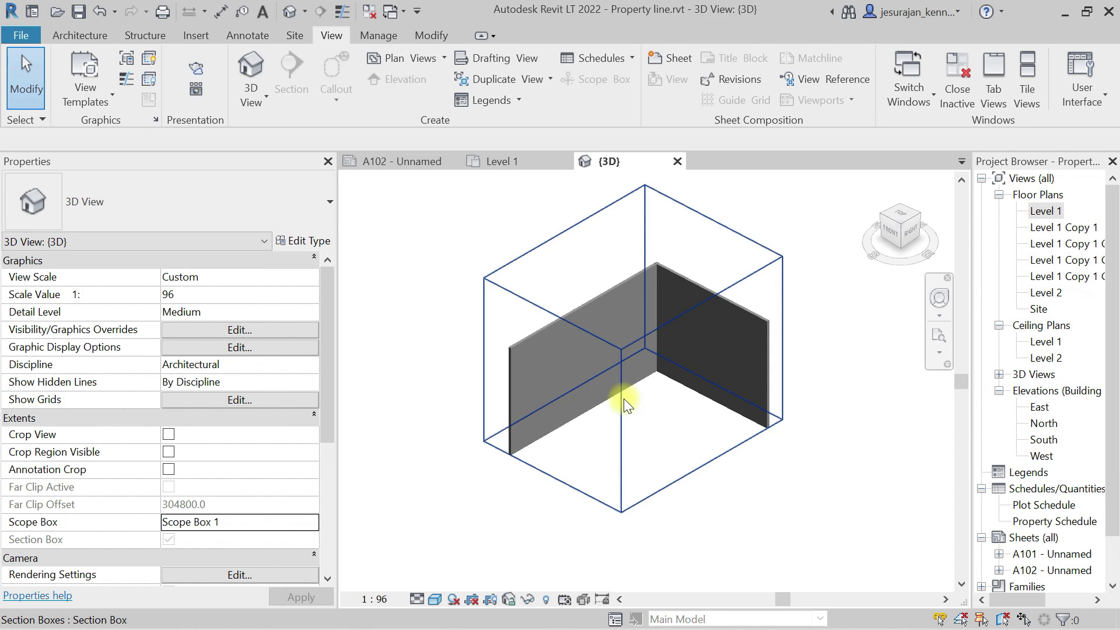
{"action": "left_click", "coordinate": [740, 236]}
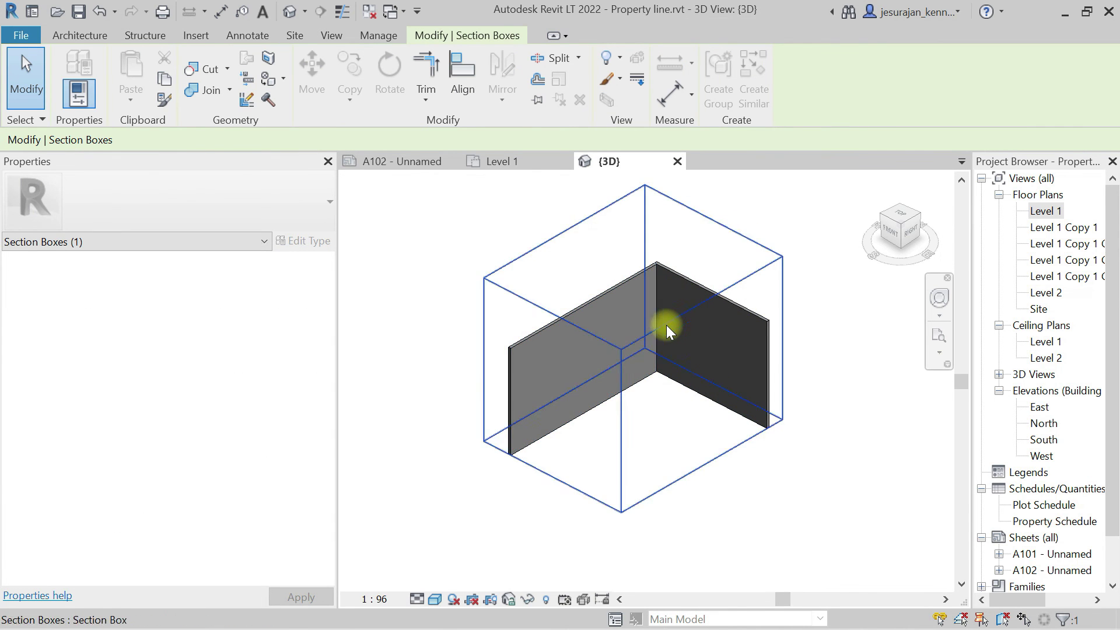
{"action": "left_click", "coordinate": [740, 515]}
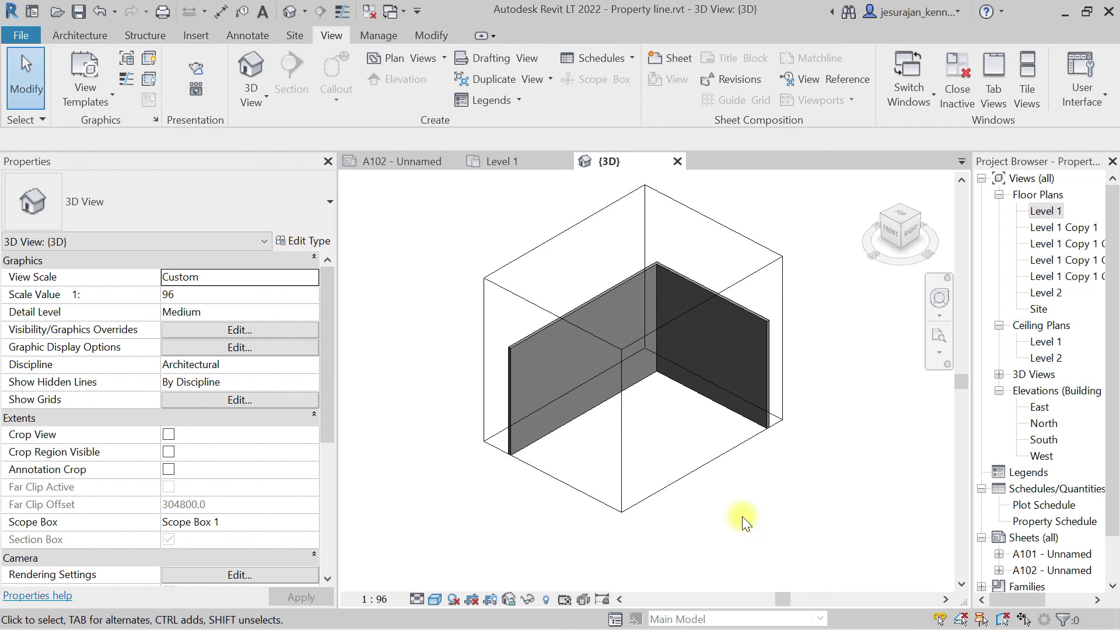
Remove Scope Box 1 from the 3D view by choosing None, and disable the Section Box
{"action": "left_click", "coordinate": [313, 521]}
{"action": "left_click", "coordinate": [291, 537]}
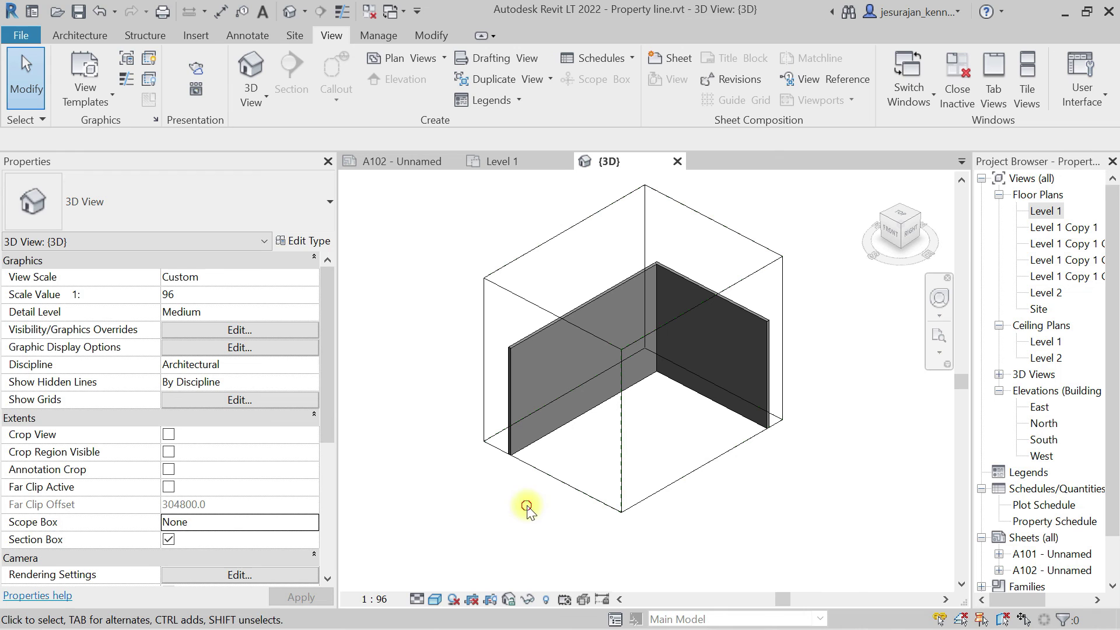
{"action": "left_click", "coordinate": [169, 538]}
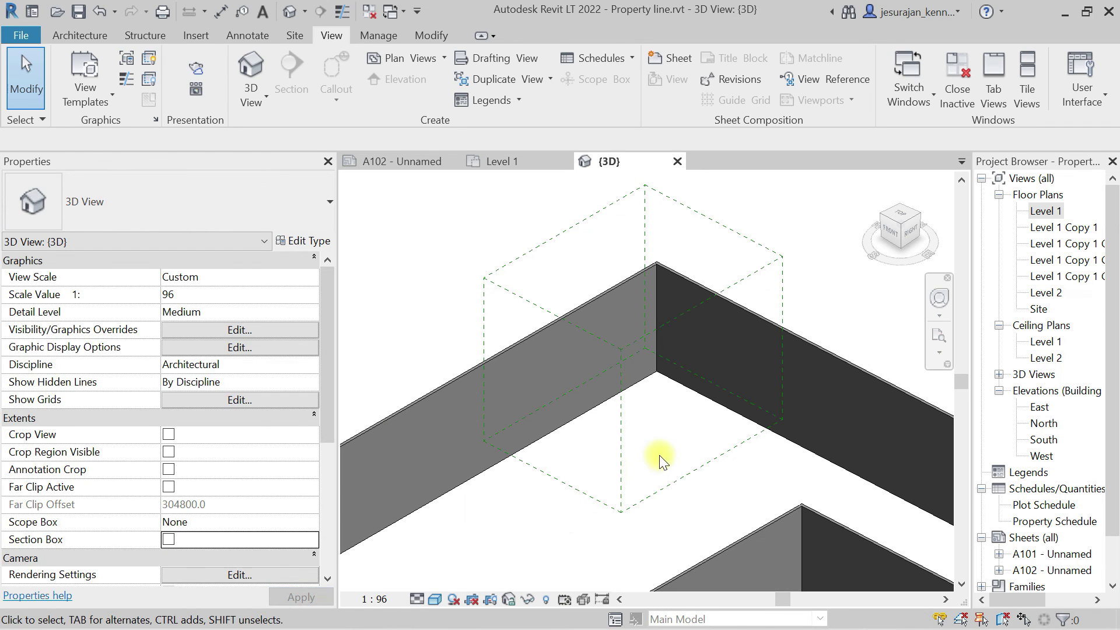
Enlarge Scope Box 1 by stretching its two inner sides outward along the walls, and return to the Level 1 plan
{"action": "left_click", "coordinate": [670, 483]}
{"action": "left_click_drag", "start_coordinate": [694, 379], "coordinate": [782, 452]}
{"action": "left_click_drag", "start_coordinate": [595, 427], "coordinate": [463, 513]}
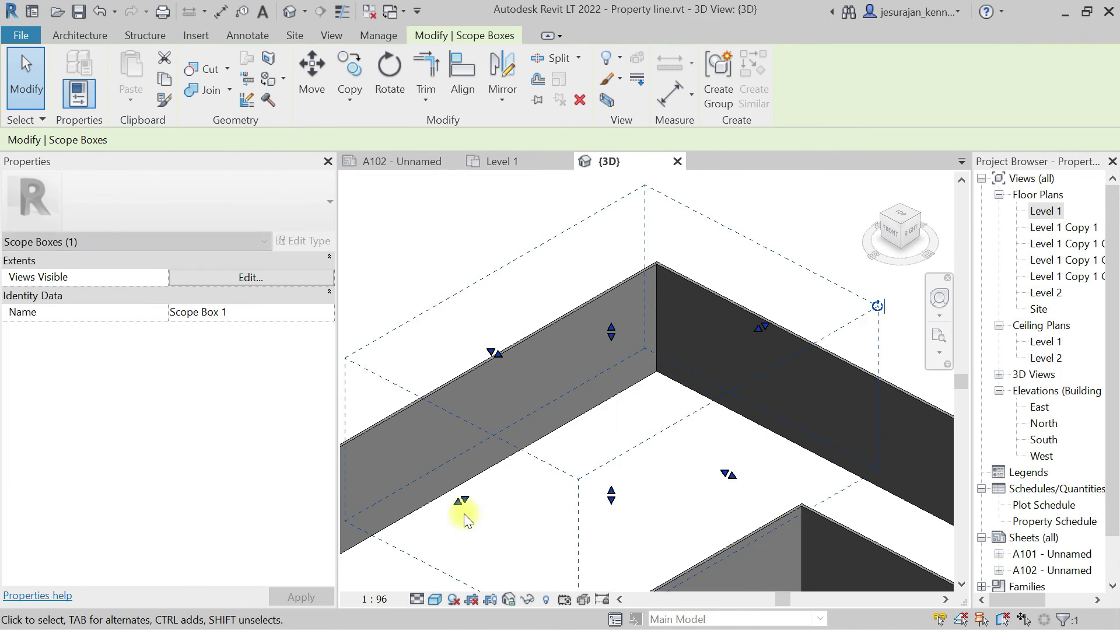
{"action": "scroll", "coordinate": [584, 330], "scroll_direction": "down", "scroll_amount": 2}
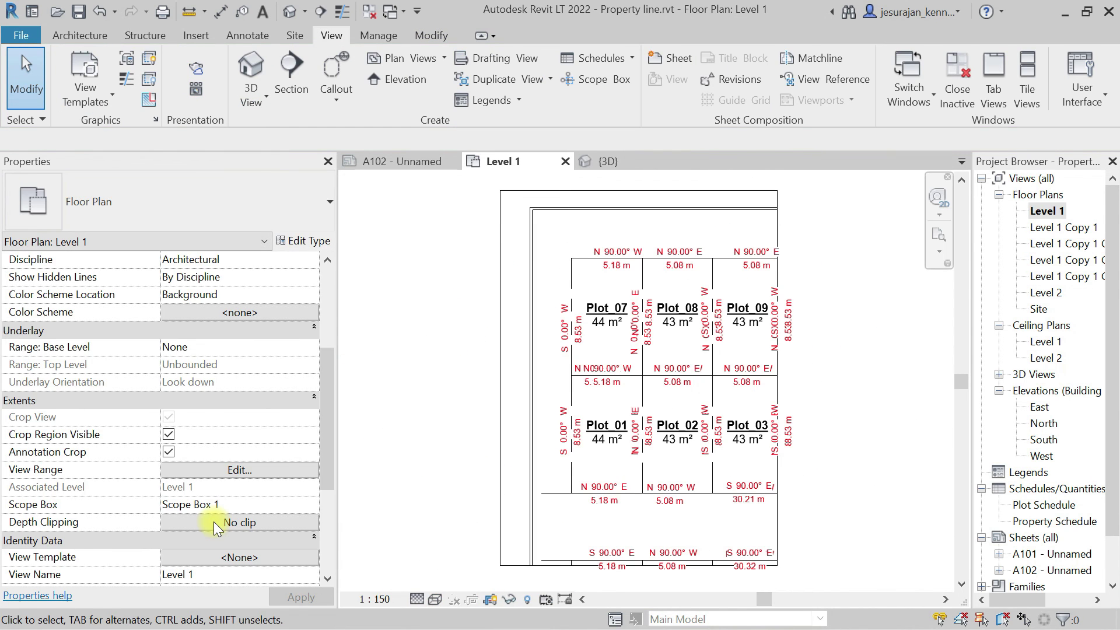